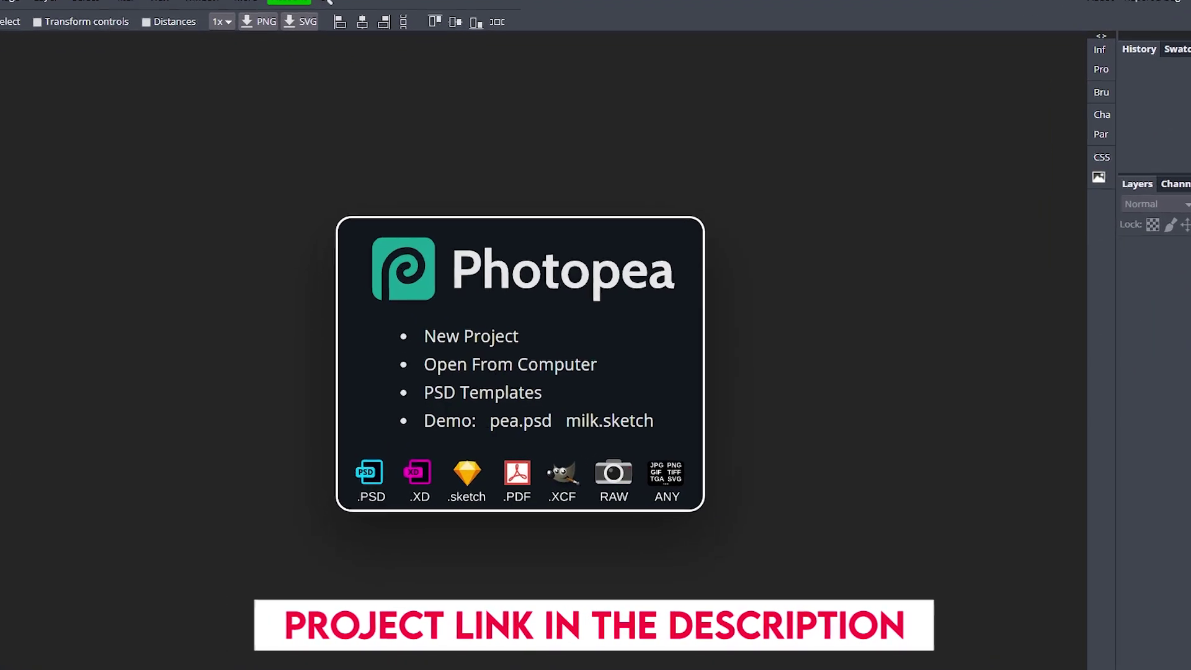
Create a New Project with width and height both set to 800 px
{"action": "left_click", "coordinate": [480, 338]}
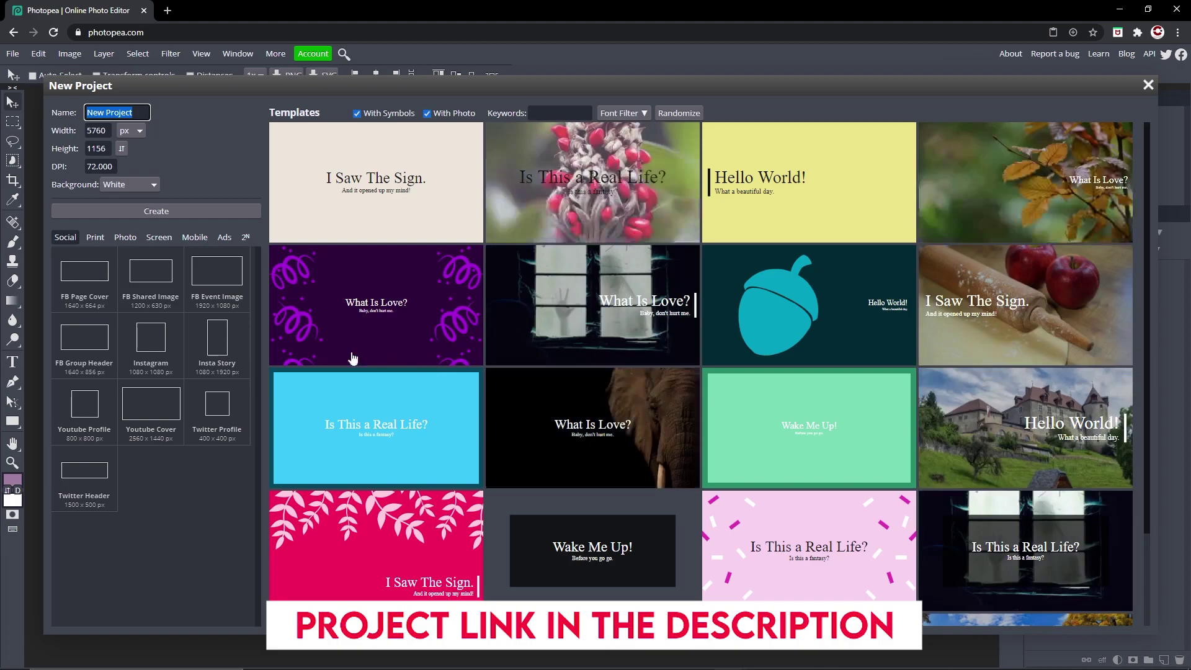
{"action": "double_click", "coordinate": [102, 132]}
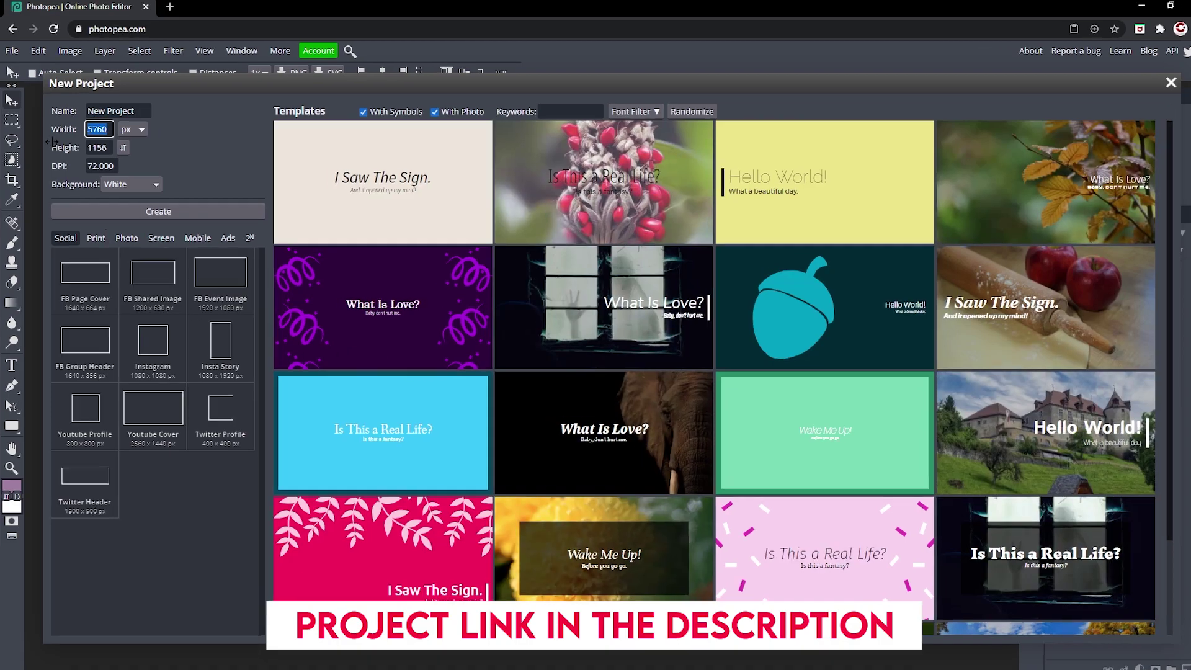
{"action": "type", "text": "800"}
{"action": "key", "text": "Tab"}
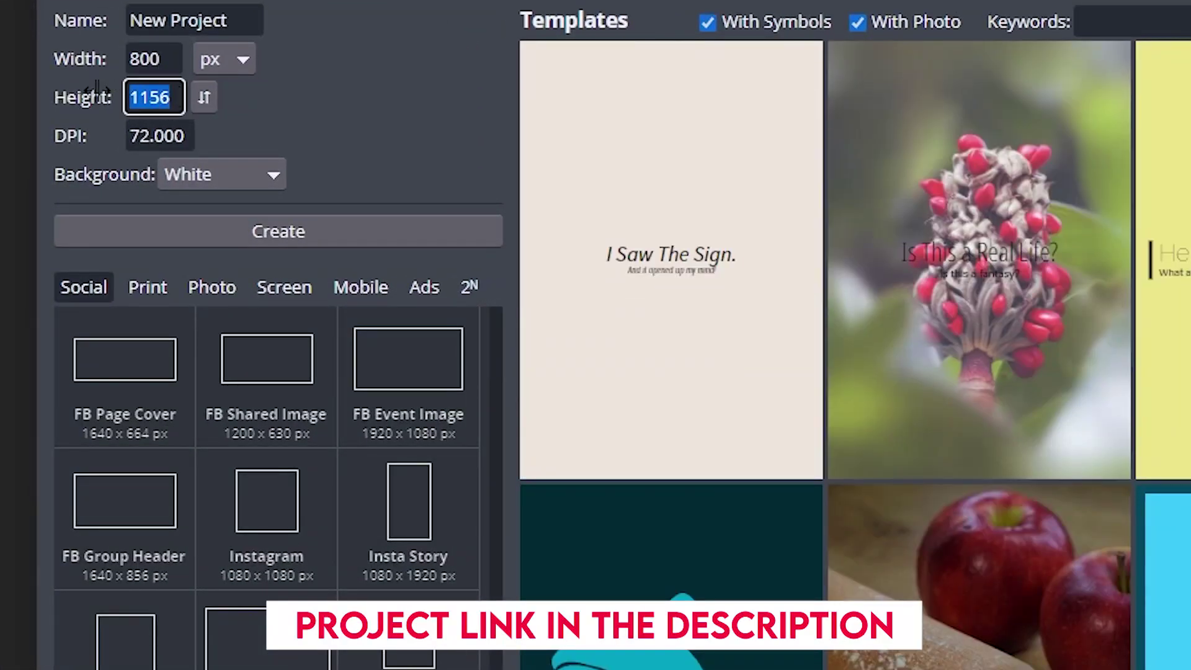
{"action": "type", "text": "800"}
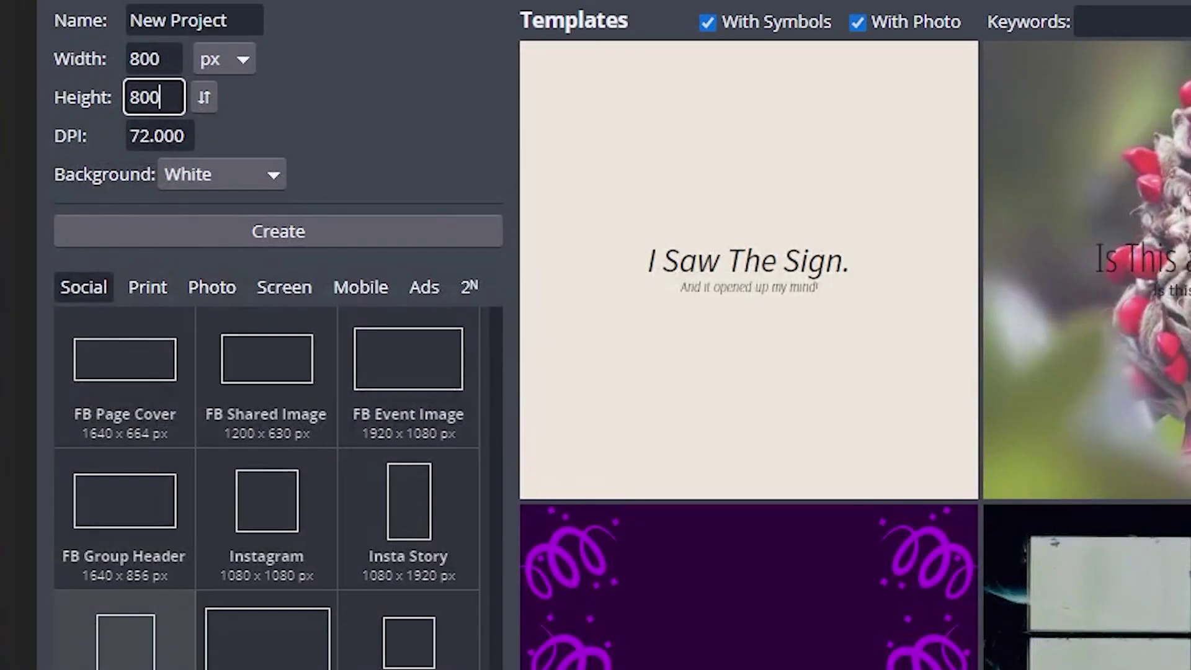
{"action": "key", "text": "BackSpace"}
{"action": "key", "text": "BackSpace"}
{"action": "key", "text": "BackSpace"}
{"action": "type", "text": "400"}
{"action": "key", "text": "ctrl+z"}
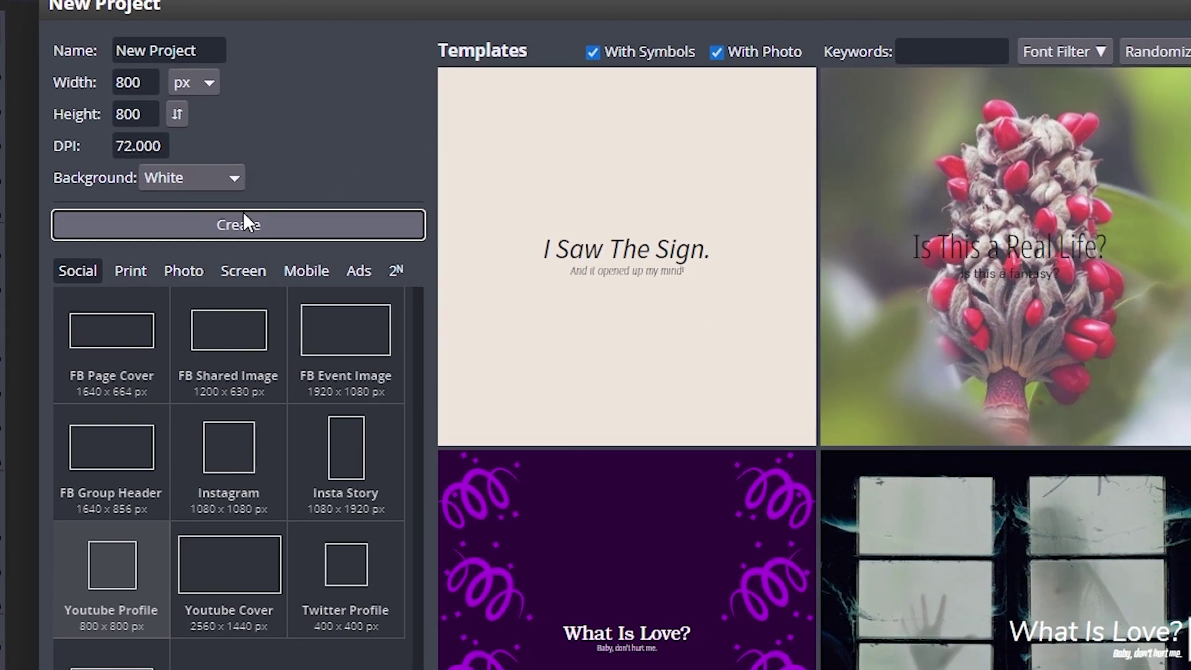
{"action": "left_click", "coordinate": [278, 231]}
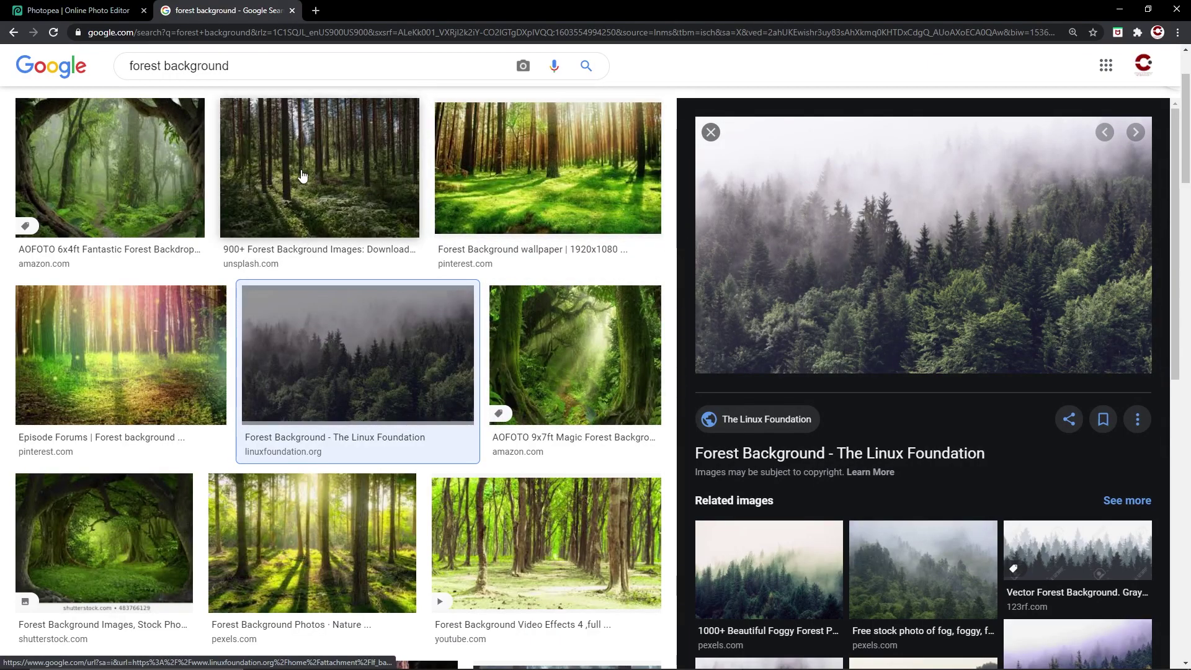
Copy the misty pine forest image from the 'forest background' results and return to Photopea
{"action": "scroll", "coordinate": [230, 66], "scroll_direction": "up", "scroll_amount": 1}
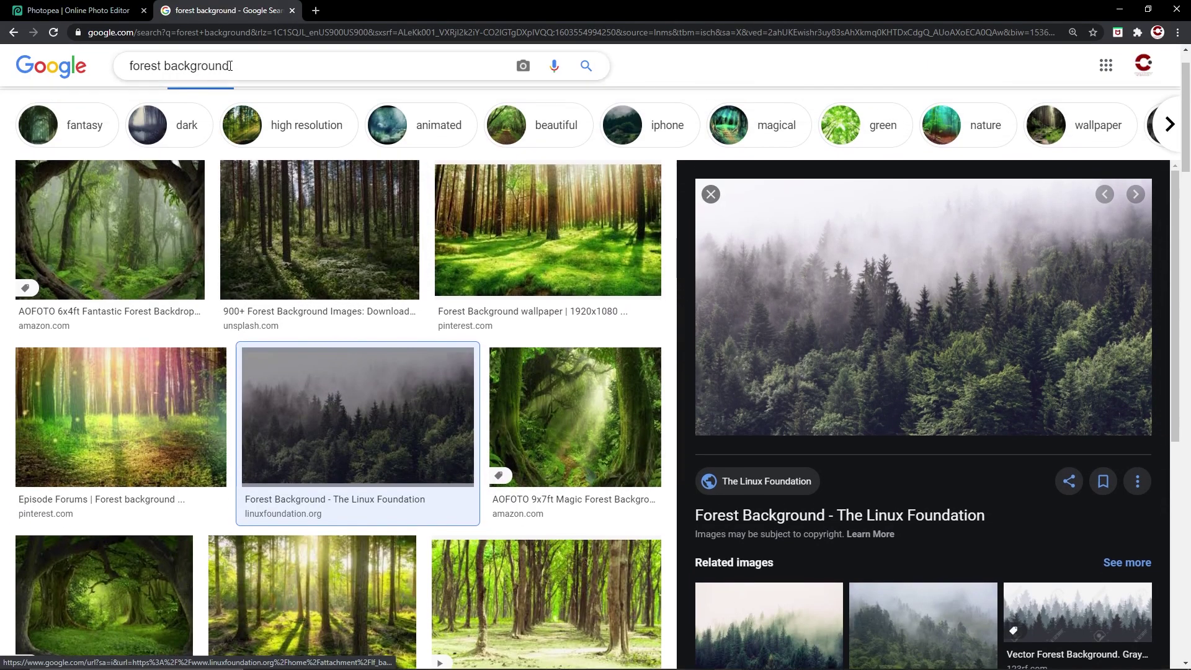
{"action": "left_click", "coordinate": [230, 66]}
{"action": "key", "text": "ctrl+a"}
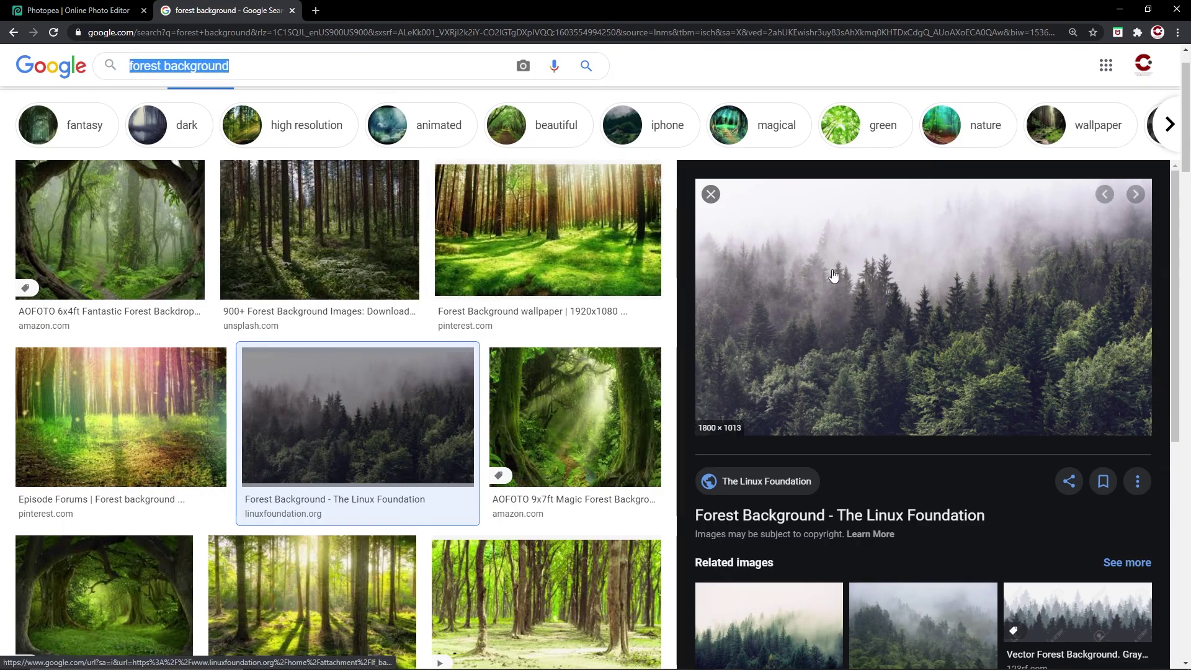
{"action": "right_click", "coordinate": [882, 280]}
{"action": "left_click", "coordinate": [937, 417]}
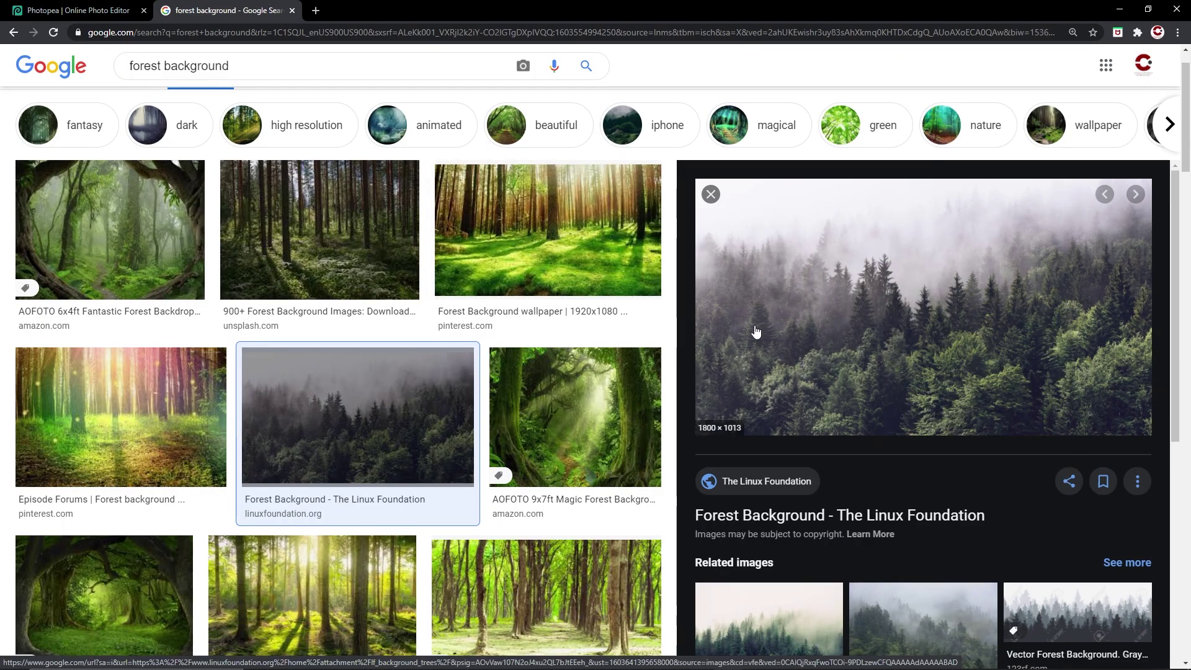
{"action": "left_click", "coordinate": [3, 5]}
{"action": "left_click", "coordinate": [501, 400]}
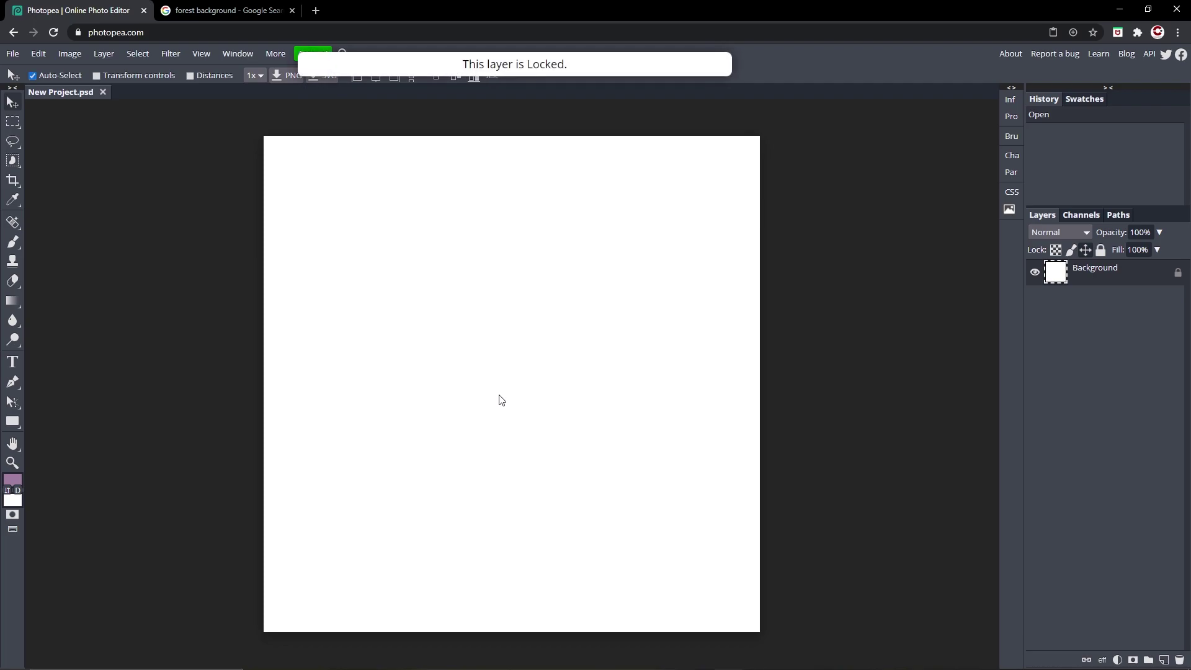
Paste the forest photo as a new layer and nudge it upward on the canvas
{"action": "key", "text": "ctrl+v"}
{"action": "left_click_drag", "start_coordinate": [612, 407], "coordinate": [620, 375]}
{"action": "left_click_drag", "start_coordinate": [462, 401], "coordinate": [530, 366]}
Add a text layer over the photo and set its font size to 300 px
{"action": "key", "text": "t"}
{"action": "left_click", "coordinate": [474, 371]}
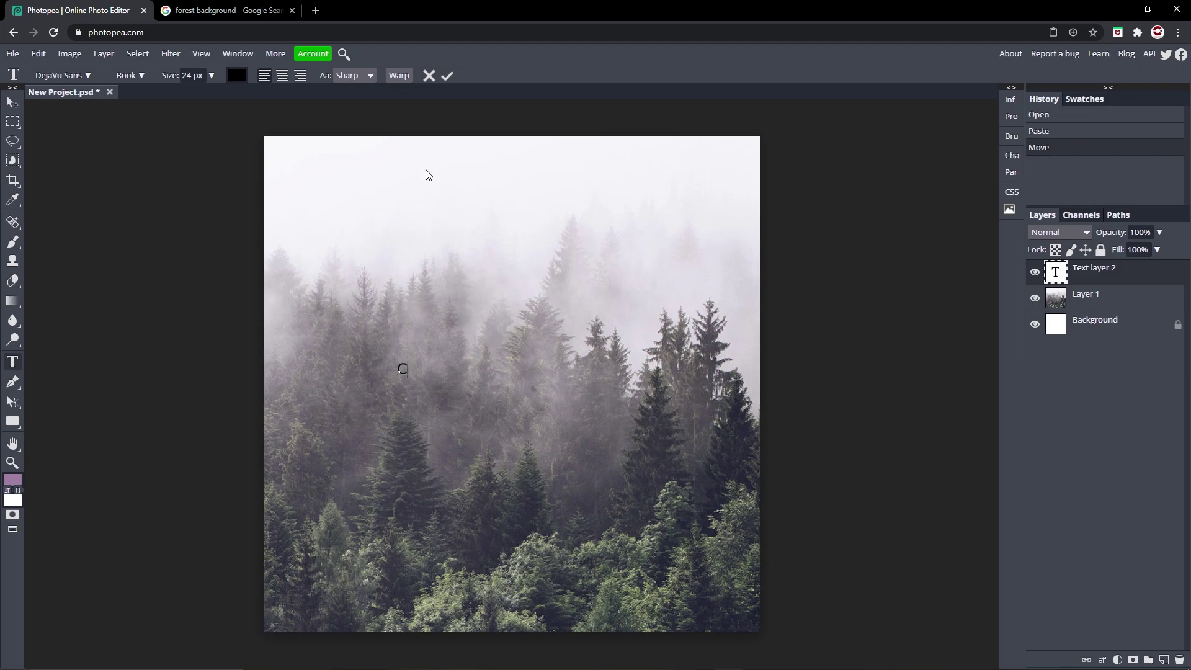
{"action": "left_click", "coordinate": [87, 75]}
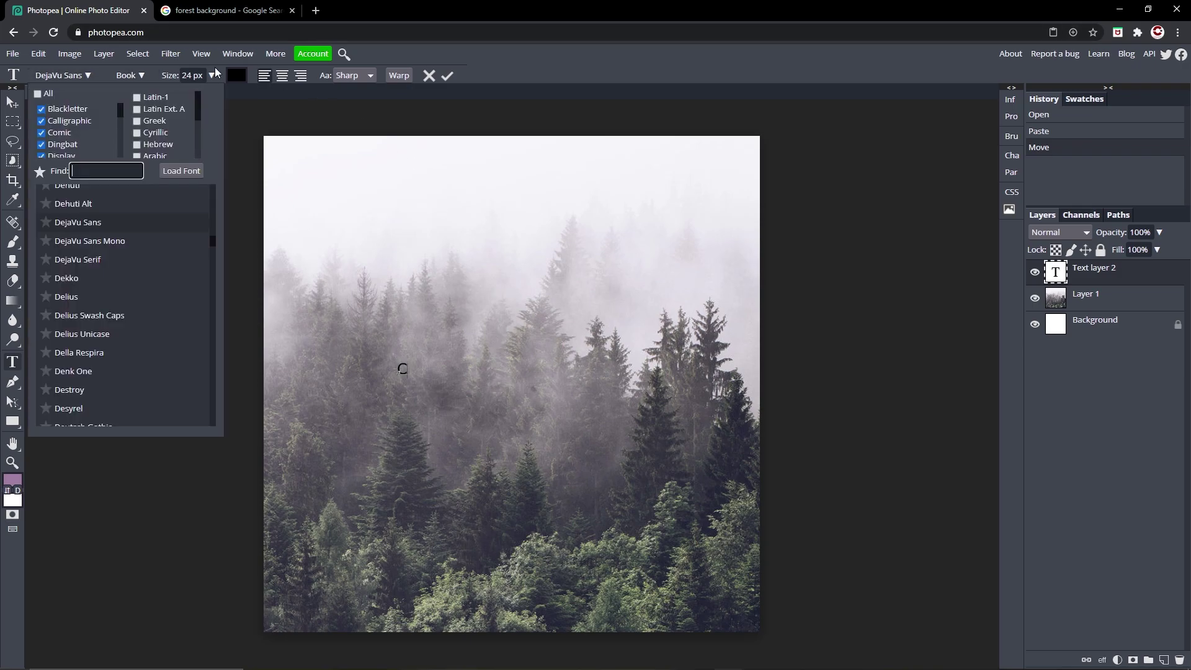
{"action": "left_click", "coordinate": [211, 75]}
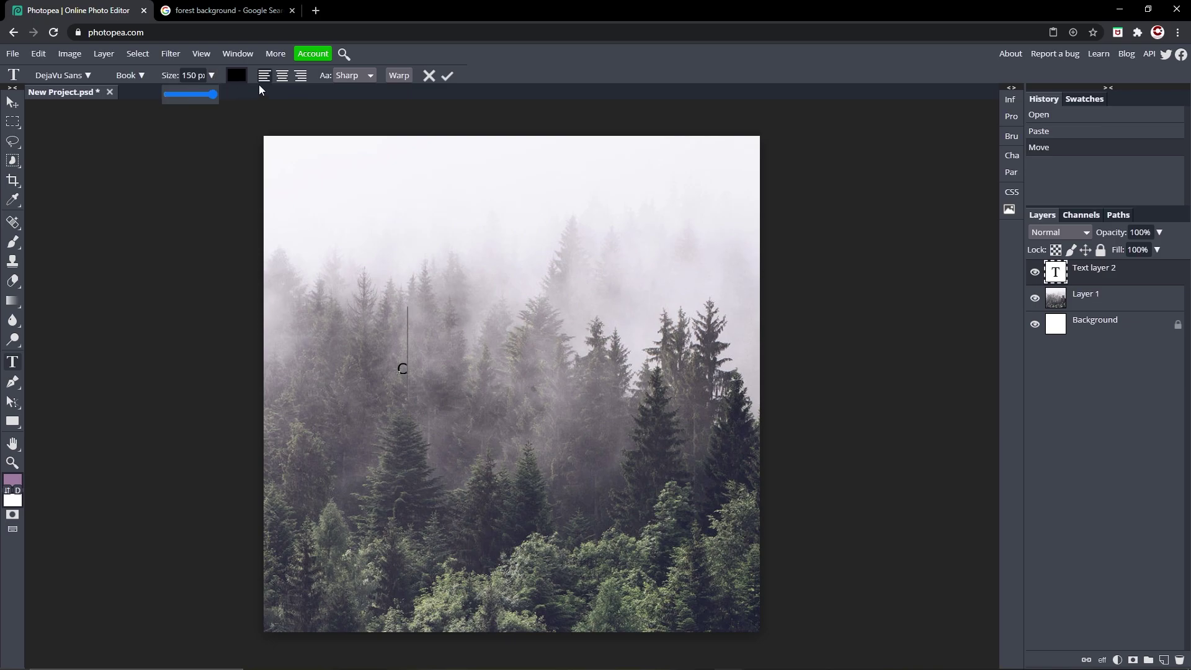
{"action": "left_click", "coordinate": [407, 364]}
{"action": "type", "text": "C"}
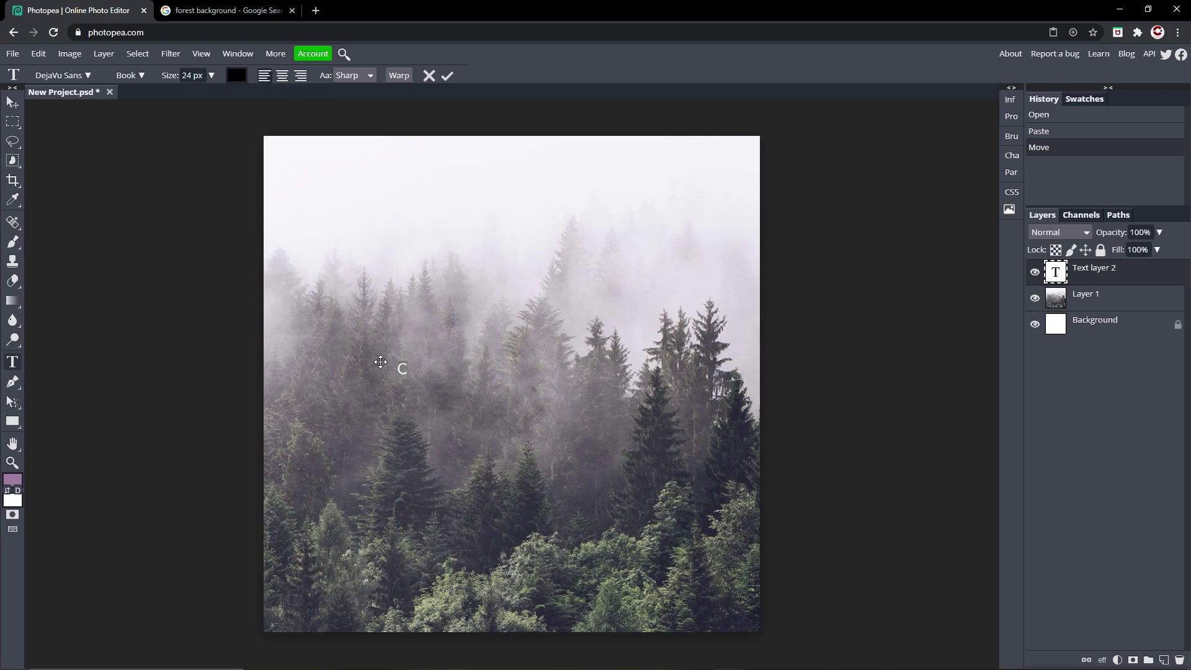
{"action": "key", "text": "BackSpace"}
{"action": "type", "text": "A"}
{"action": "left_click", "coordinate": [211, 75]}
{"action": "left_click_drag", "start_coordinate": [197, 92], "coordinate": [323, 92]}
{"action": "double_click", "coordinate": [191, 75]}
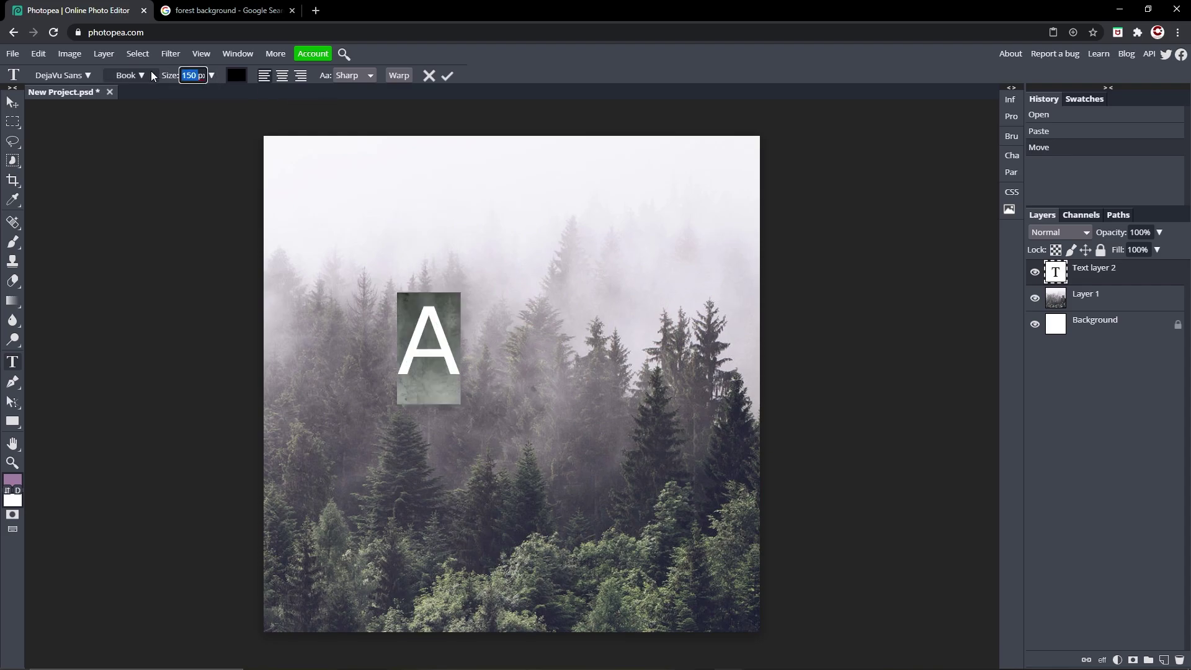
{"action": "type", "text": "300"}
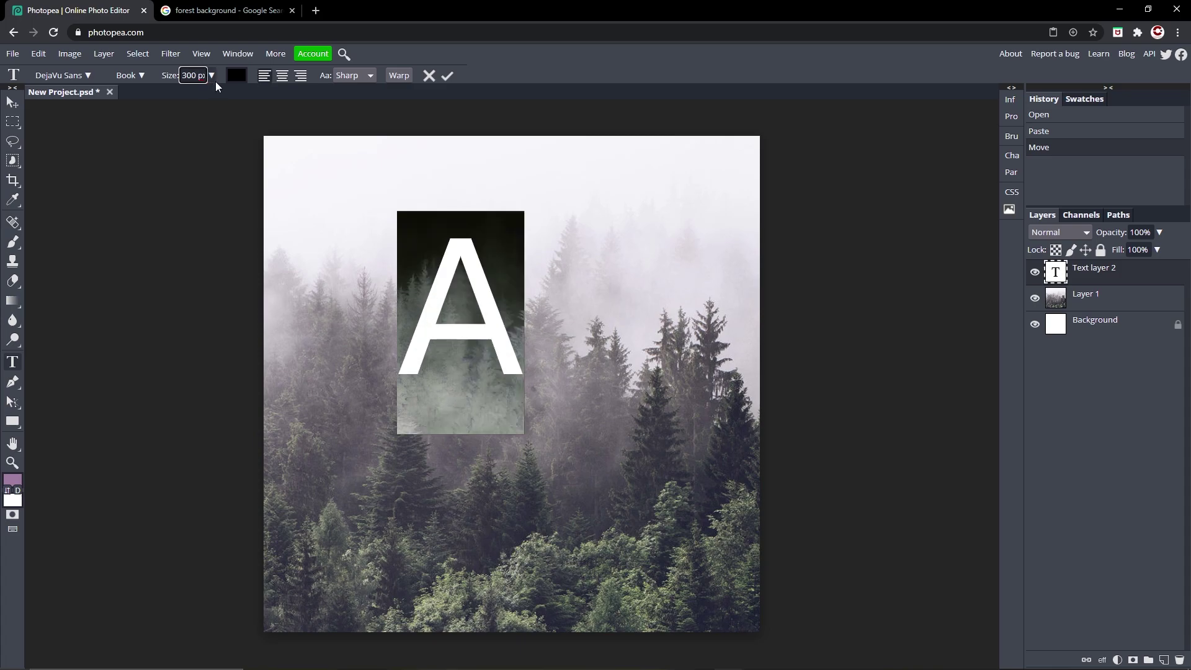
{"action": "key", "text": "Return"}
Type the letter C, commit it, and move it down and right
{"action": "type", "text": "C"}
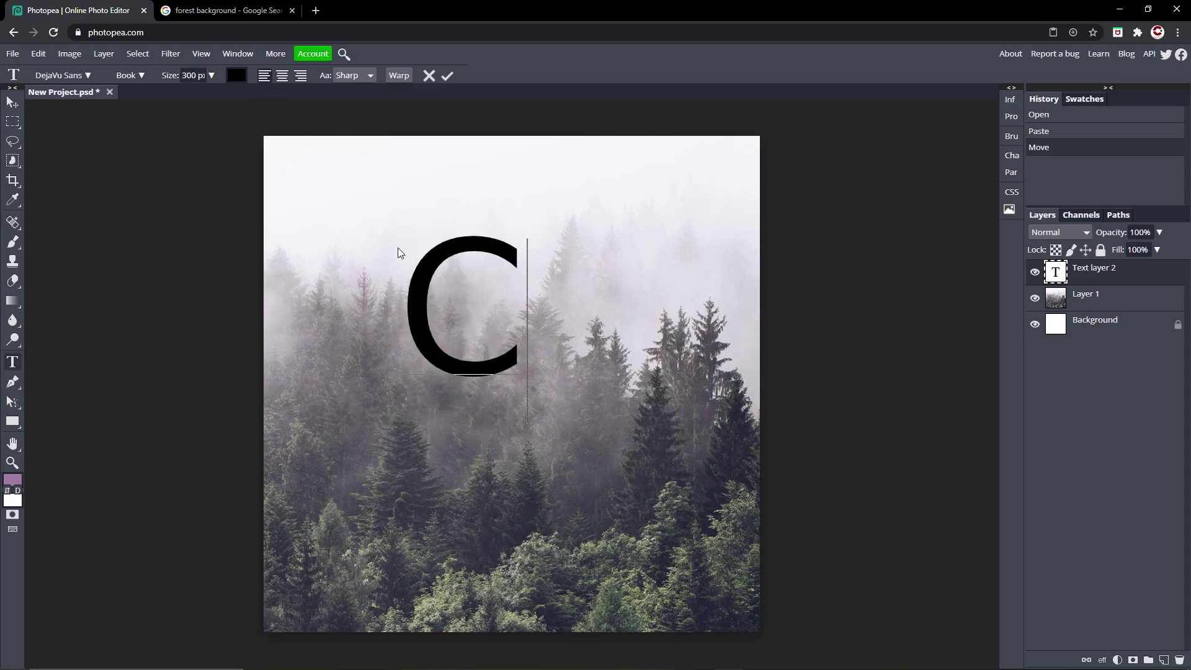
{"action": "left_click", "coordinate": [13, 102]}
{"action": "left_click_drag", "start_coordinate": [481, 304], "coordinate": [533, 386]}
Enlarge the C to 700 px and centre it horizontally on the canvas
{"action": "double_click", "coordinate": [530, 378]}
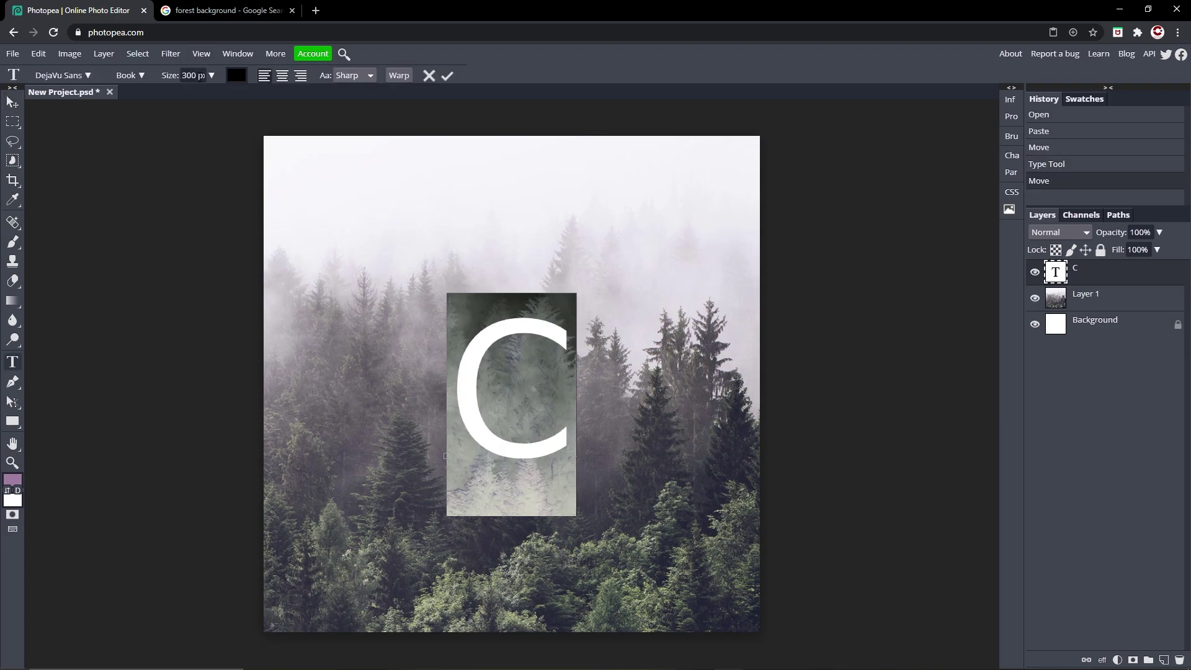
{"action": "left_click_drag", "start_coordinate": [187, 75], "coordinate": [174, 75]}
{"action": "type", "text": "7"}
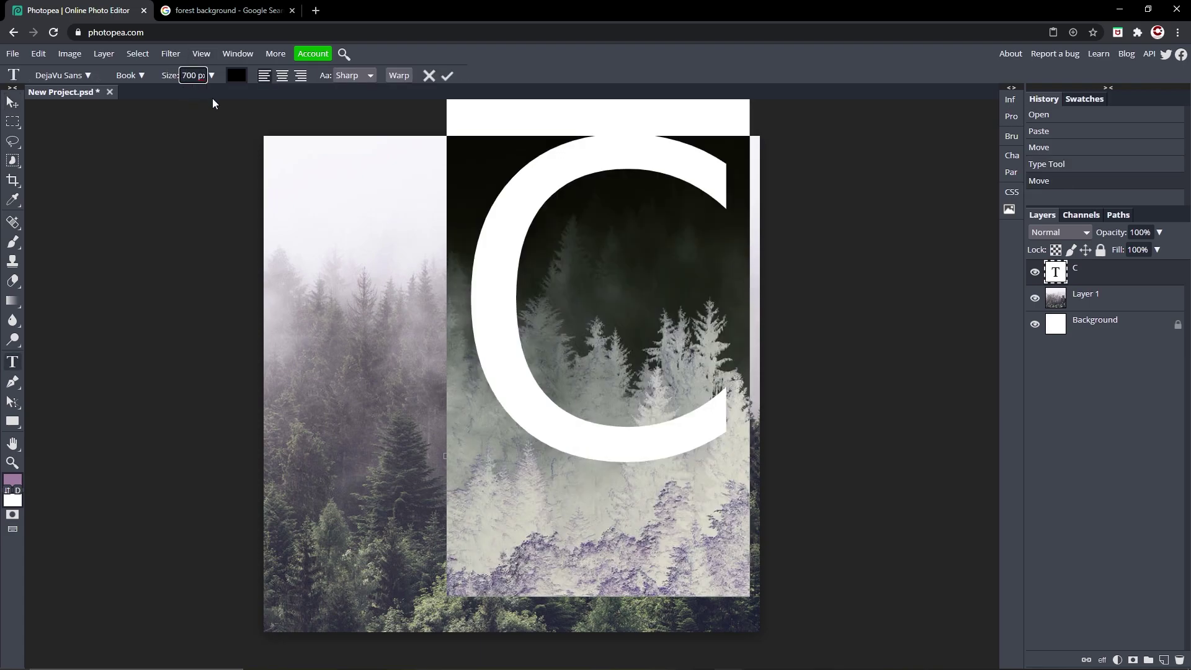
{"action": "left_click", "coordinate": [446, 76]}
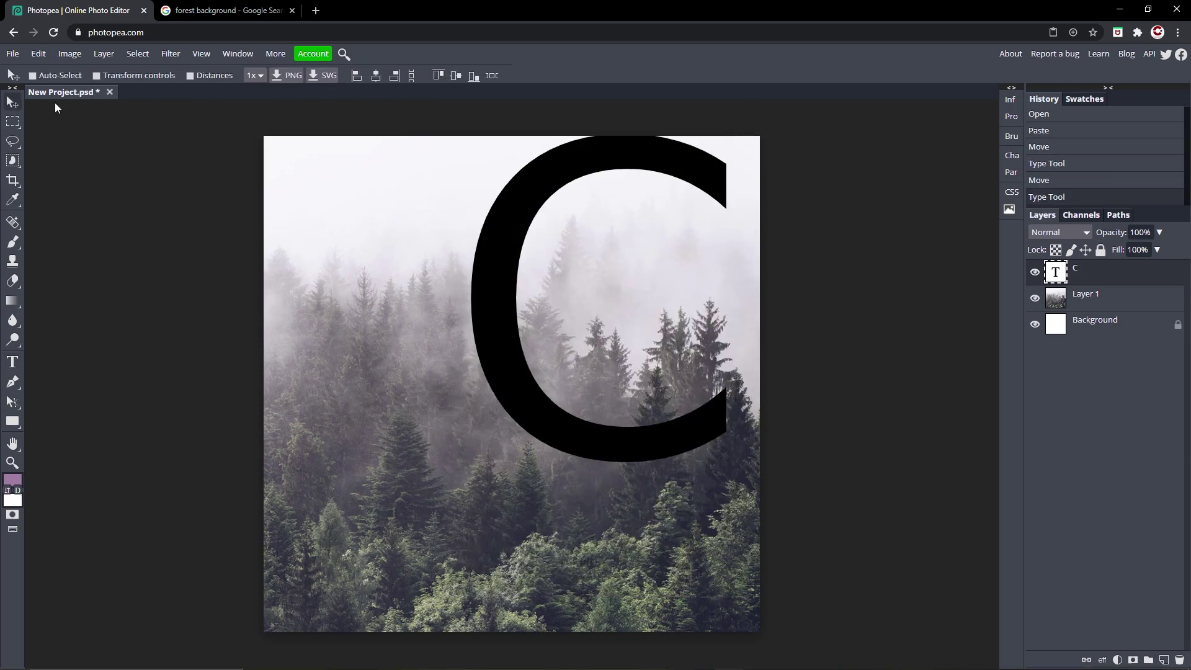
{"action": "left_click_drag", "start_coordinate": [467, 283], "coordinate": [416, 327]}
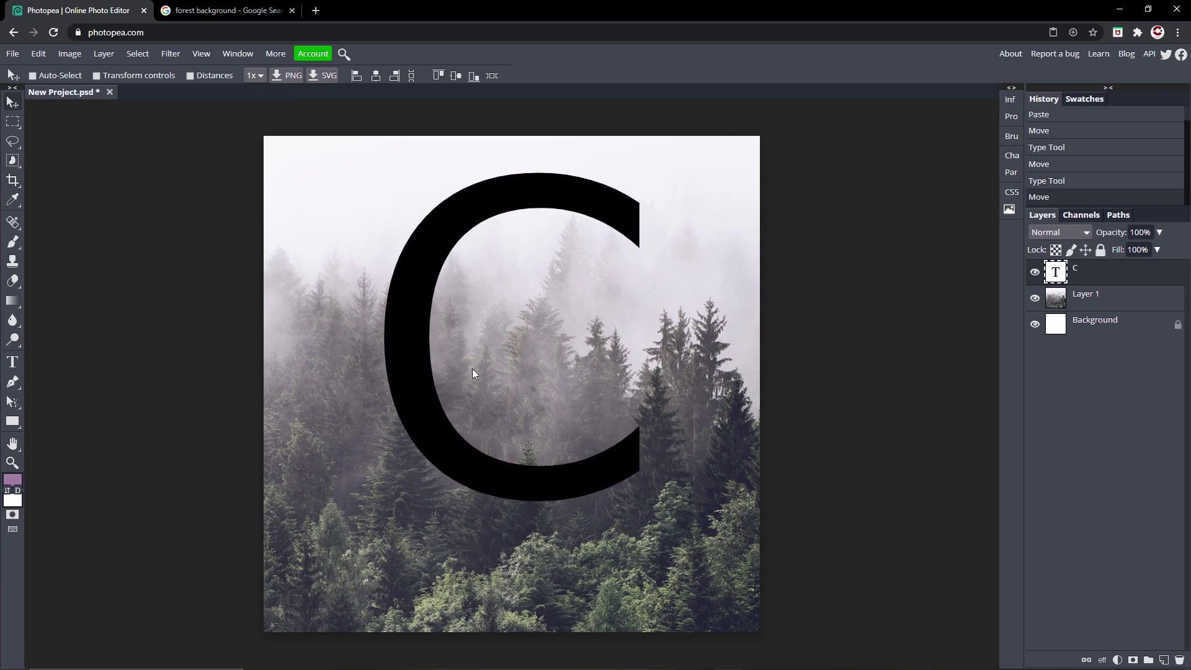
{"action": "double_click", "coordinate": [524, 441]}
Try Bebas Neue, Bellefair and Black Rose fonts, then settle on Blokletters Viltstift for the C
{"action": "left_click", "coordinate": [88, 75]}
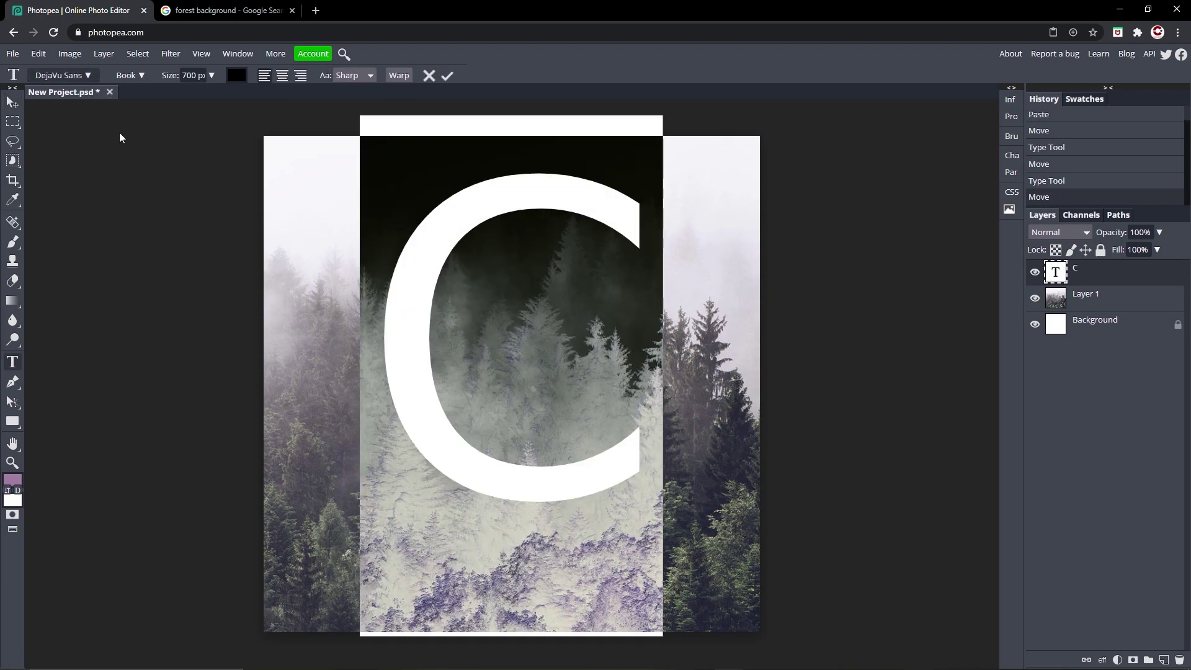
{"action": "type", "text": "bebas"}
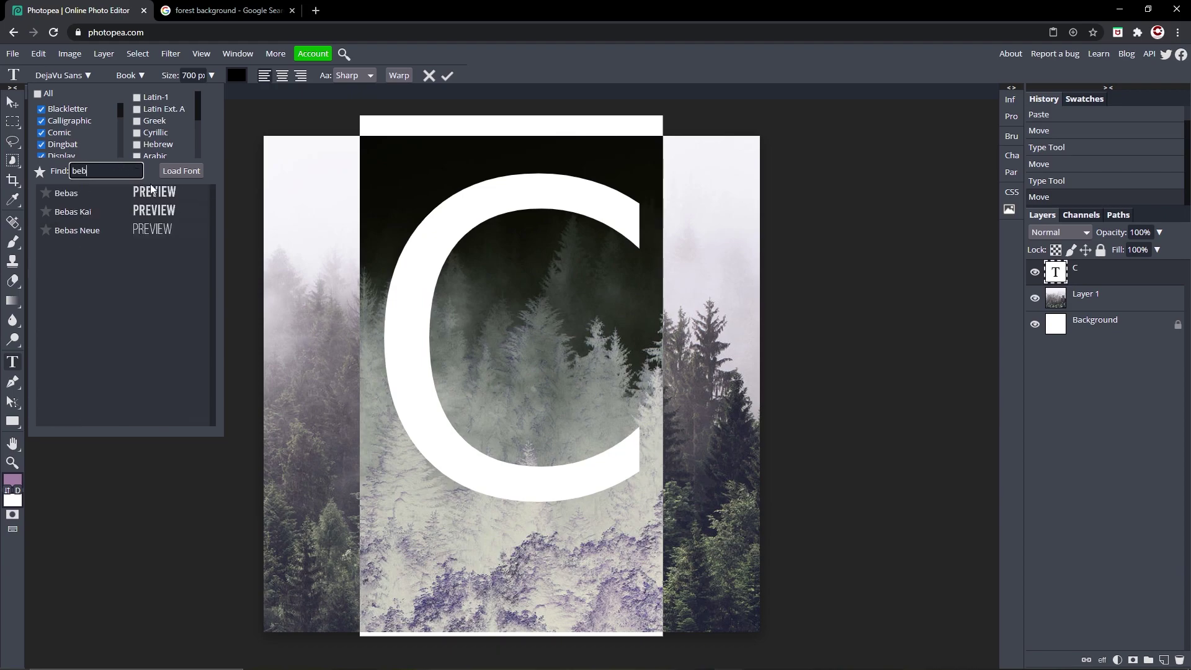
{"action": "left_click", "coordinate": [112, 197]}
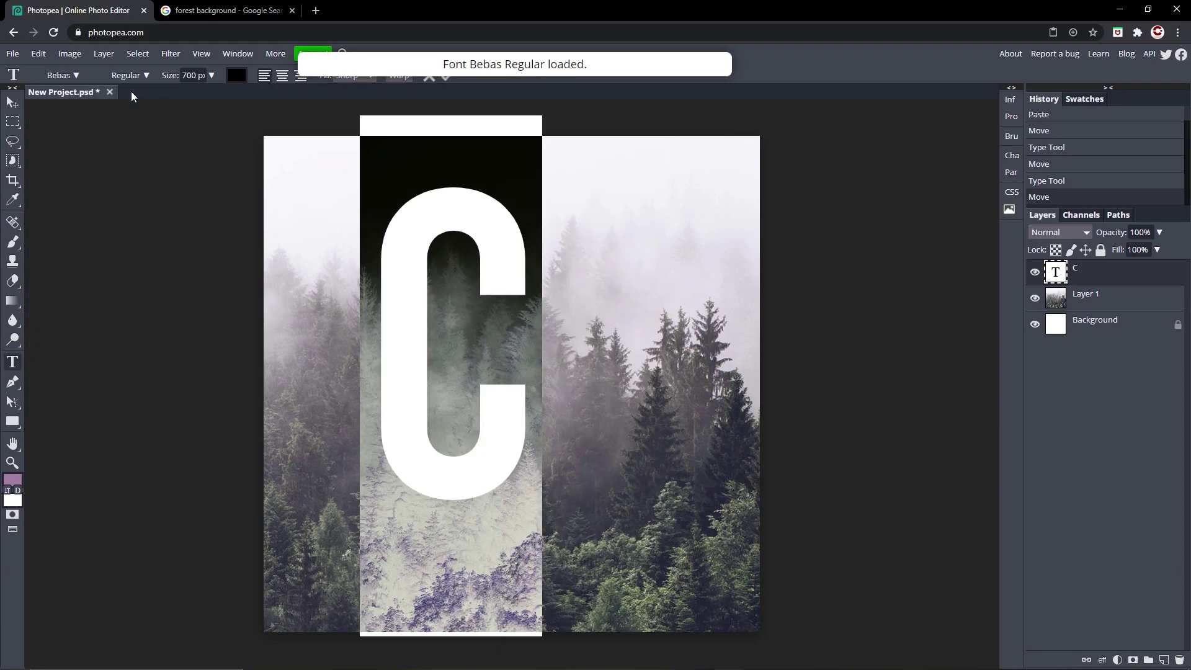
{"action": "left_click", "coordinate": [64, 75]}
{"action": "left_click", "coordinate": [127, 229]}
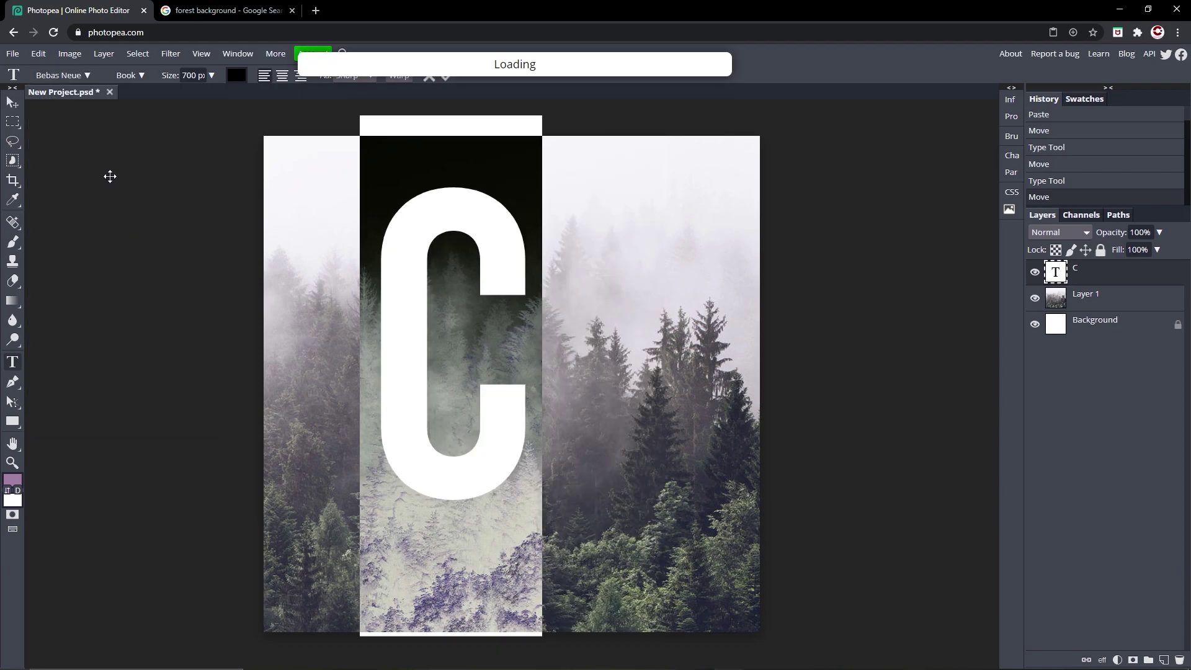
{"action": "left_click", "coordinate": [91, 78]}
{"action": "left_click", "coordinate": [112, 213]}
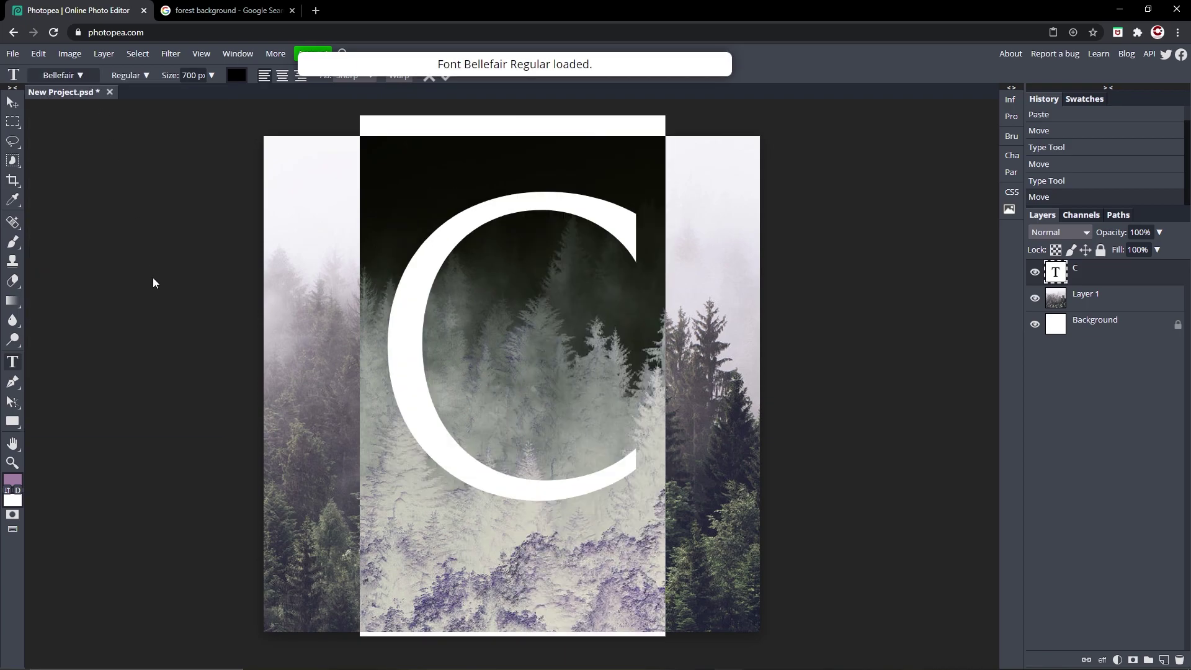
{"action": "left_click", "coordinate": [63, 75]}
{"action": "left_click", "coordinate": [111, 228]}
{"action": "left_click", "coordinate": [80, 75]}
{"action": "left_click", "coordinate": [102, 179]}
{"action": "left_click", "coordinate": [78, 75]}
{"action": "left_click", "coordinate": [183, 241]}
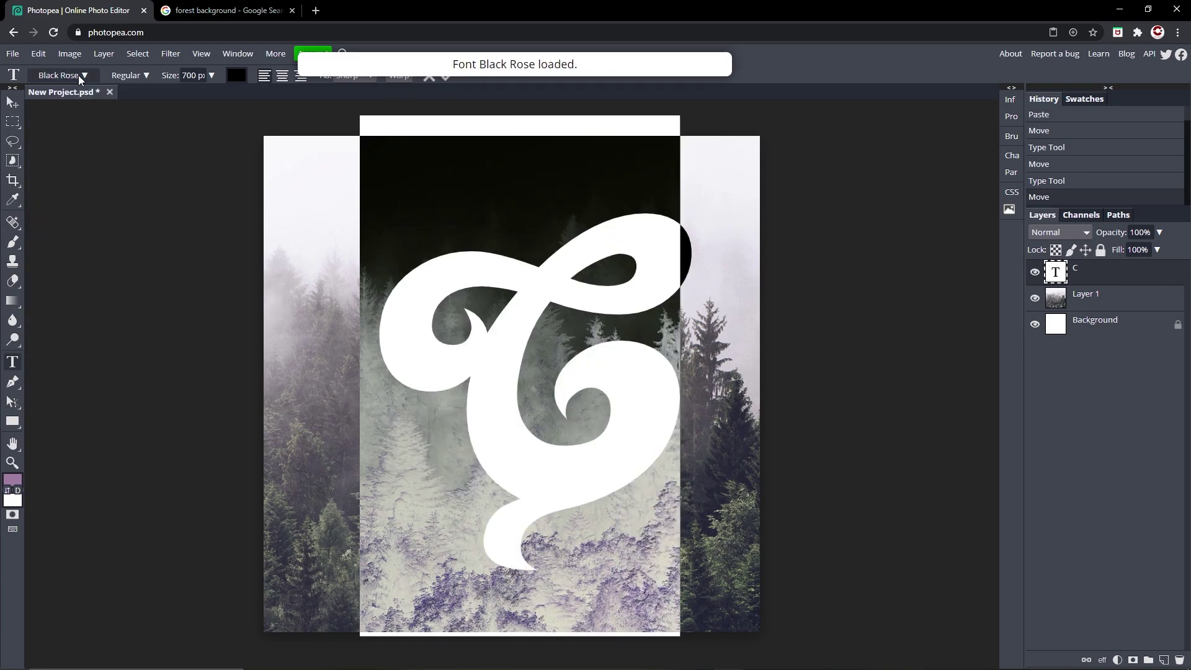
{"action": "left_click", "coordinate": [78, 76]}
{"action": "left_click", "coordinate": [127, 296]}
{"action": "left_click", "coordinate": [76, 76]}
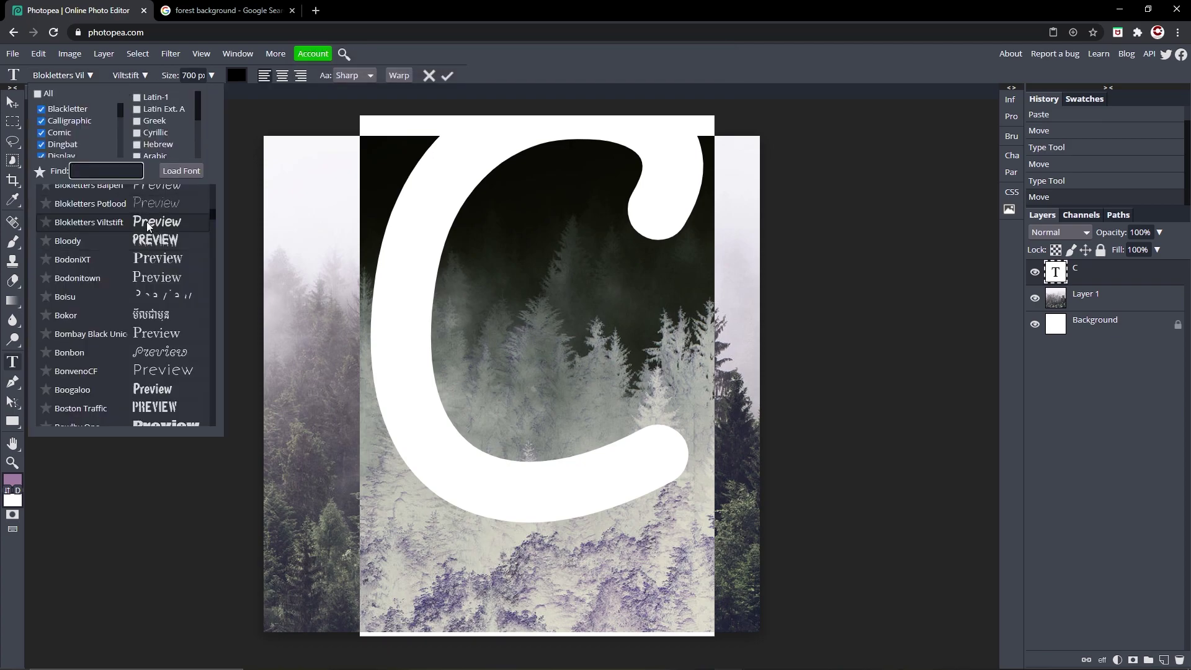
{"action": "left_click", "coordinate": [447, 76]}
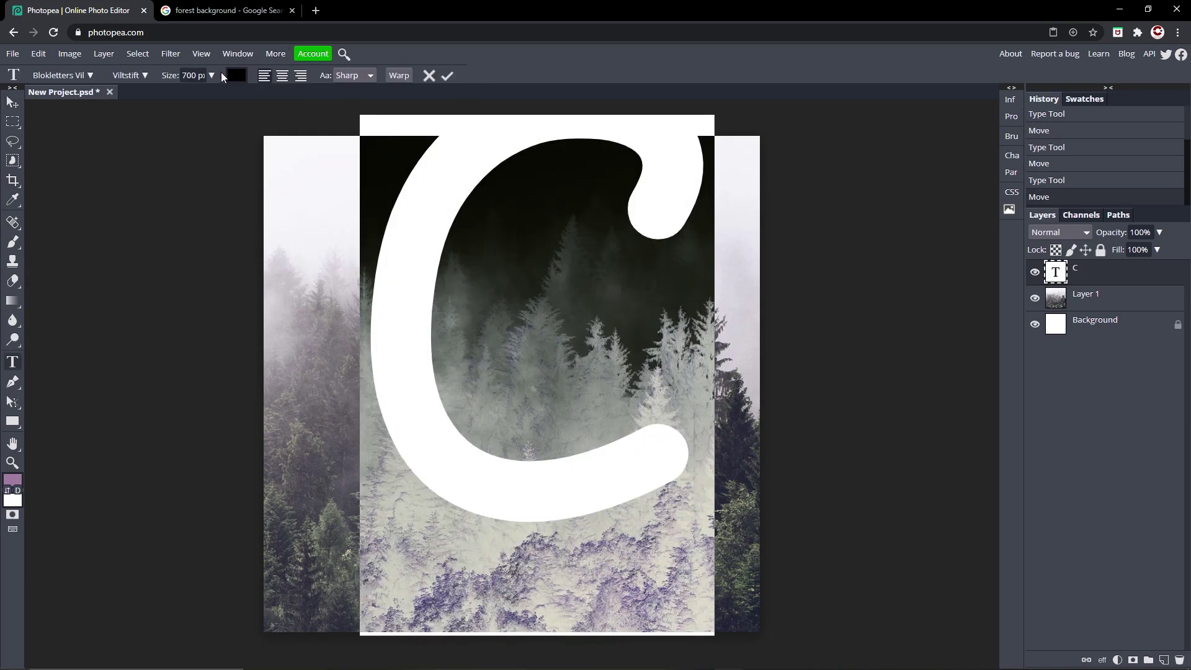
Set the C to 400 px and move it to the photo's upper centre
{"action": "left_click_drag", "start_coordinate": [188, 77], "coordinate": [175, 75]}
{"action": "type", "text": "6"}
{"action": "key", "text": "Return"}
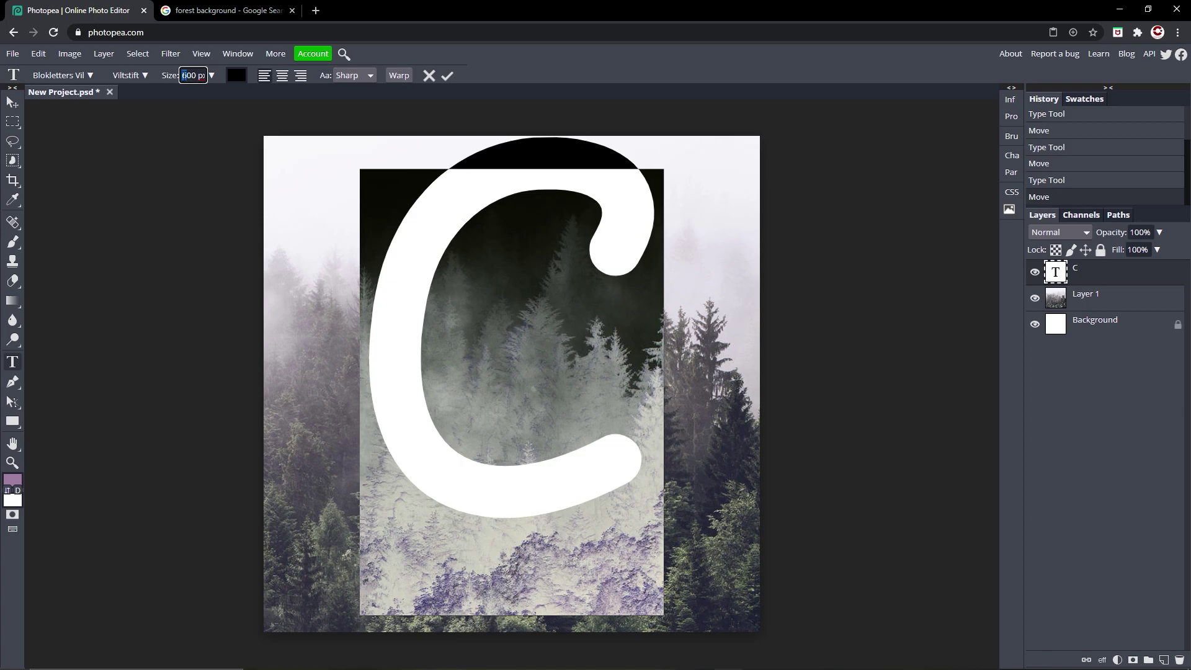
{"action": "type", "text": "4"}
{"action": "key", "text": "Return"}
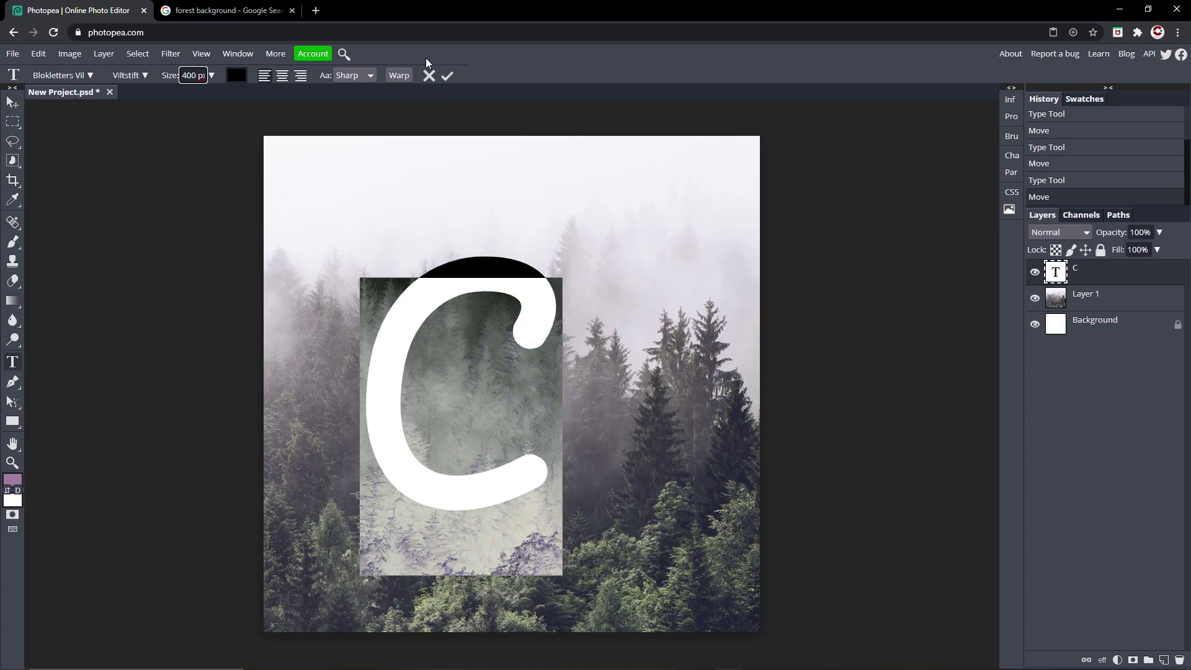
{"action": "left_click", "coordinate": [445, 76]}
{"action": "left_click_drag", "start_coordinate": [476, 359], "coordinate": [523, 320]}
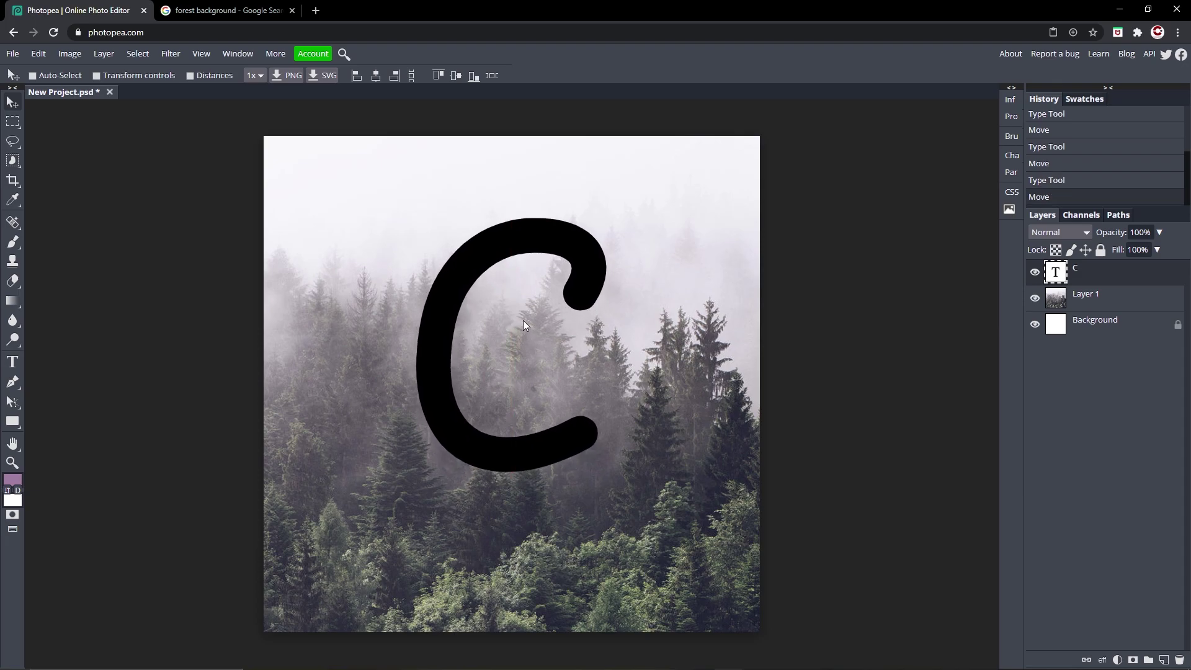
Commit the C unchanged and start a new text layer in the photo's lower-left
{"action": "key", "text": "t"}
{"action": "left_click", "coordinate": [58, 76]}
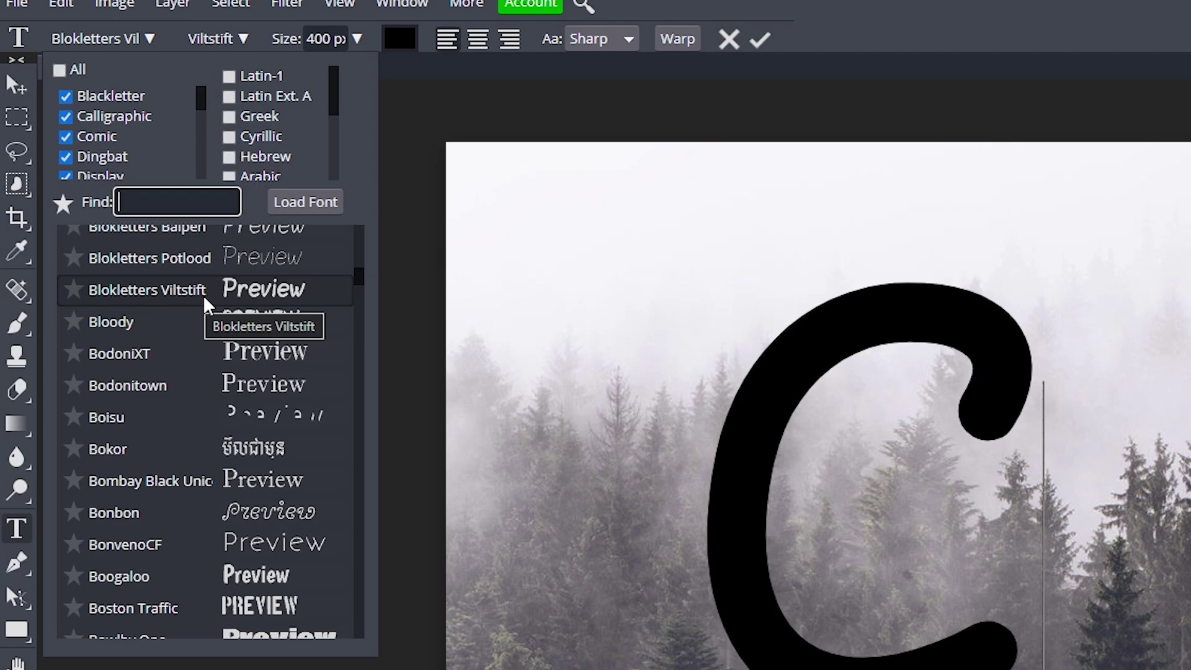
{"action": "left_click", "coordinate": [260, 282]}
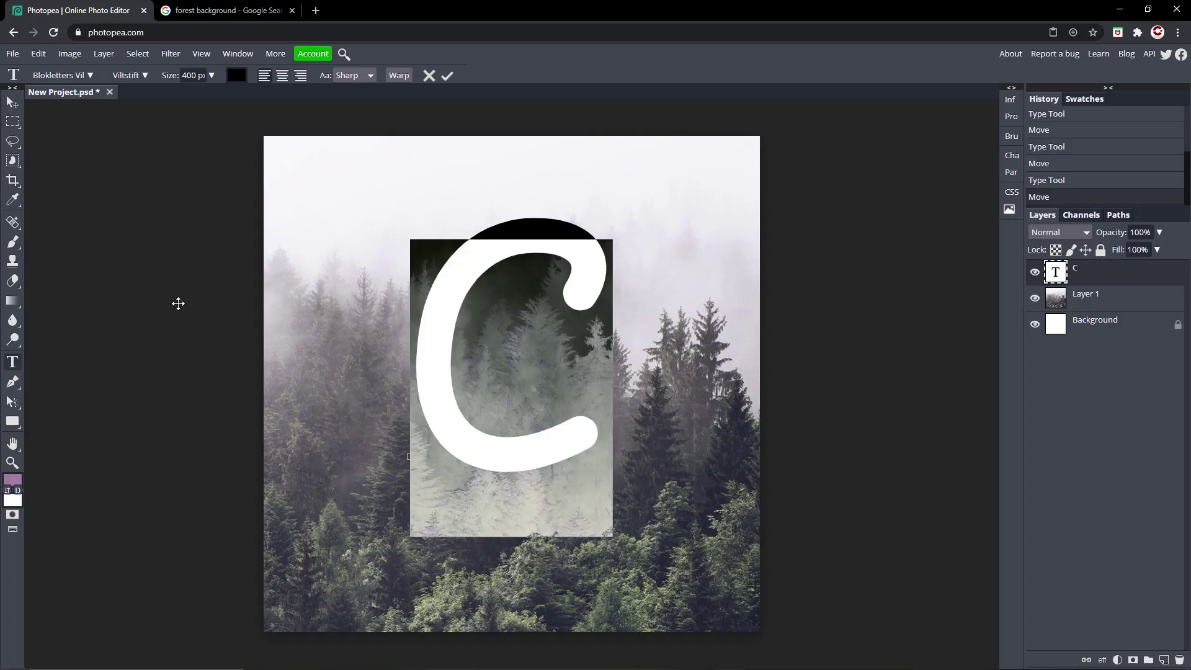
{"action": "left_click", "coordinate": [447, 76]}
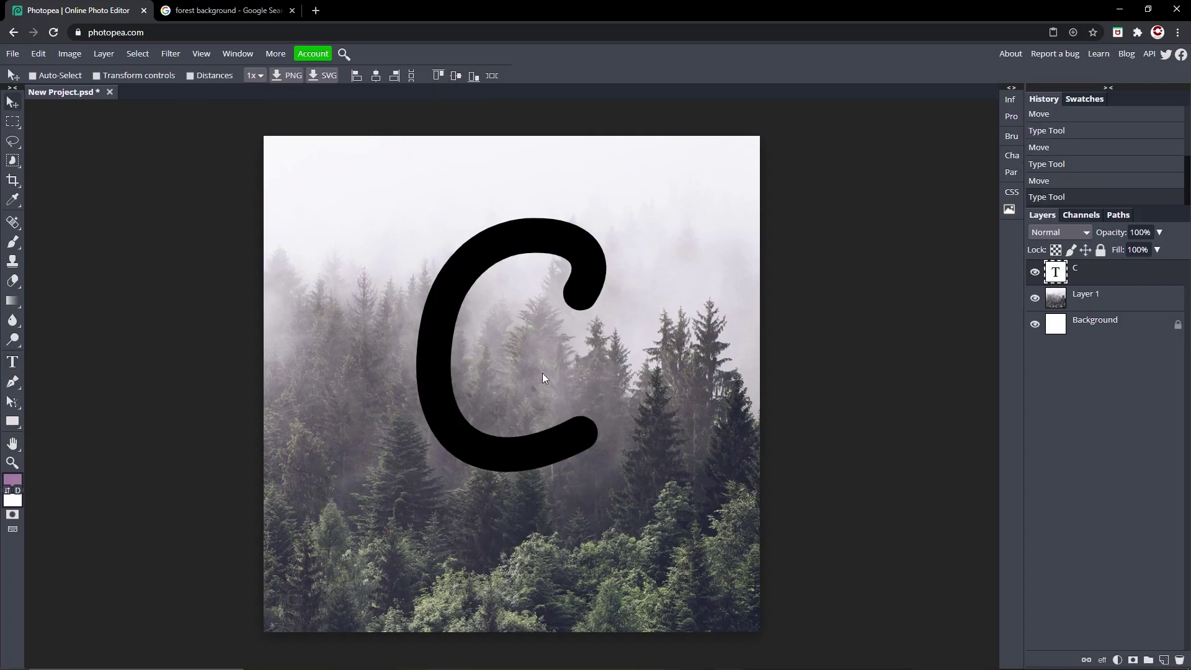
{"action": "left_click", "coordinate": [13, 361]}
{"action": "left_click", "coordinate": [339, 539]}
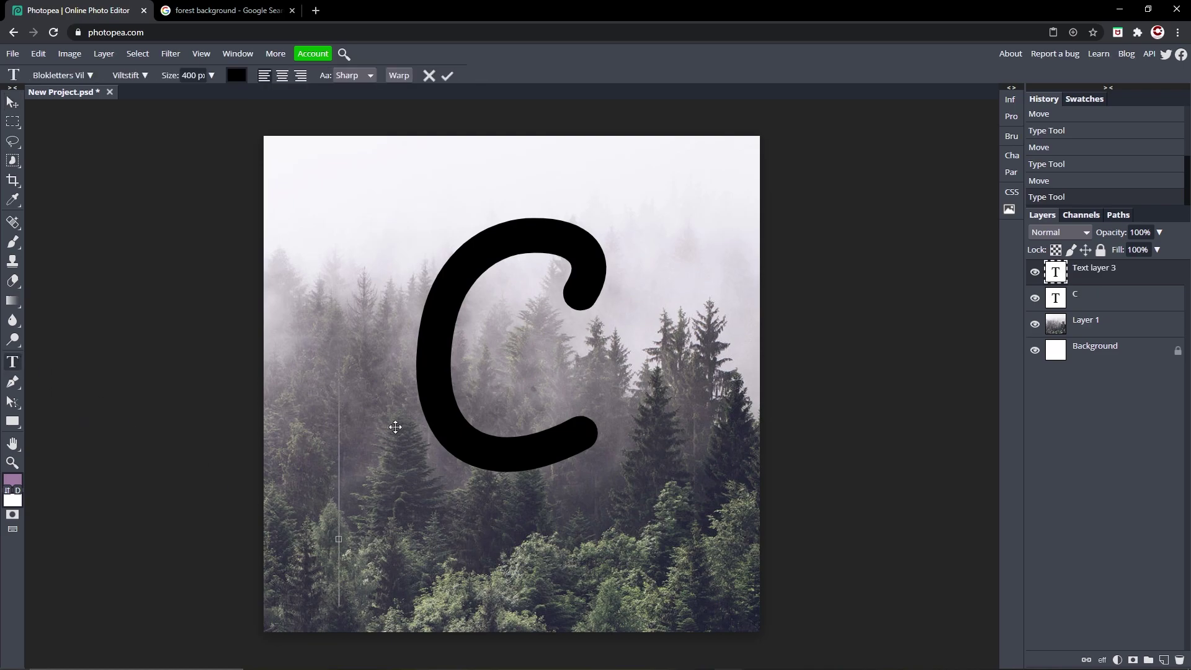
Type 'CAMBIT CREATES' at about 55 px and drag it centred beneath the C
{"action": "left_click", "coordinate": [211, 75]}
{"action": "left_click_drag", "start_coordinate": [215, 94], "coordinate": [195, 92]}
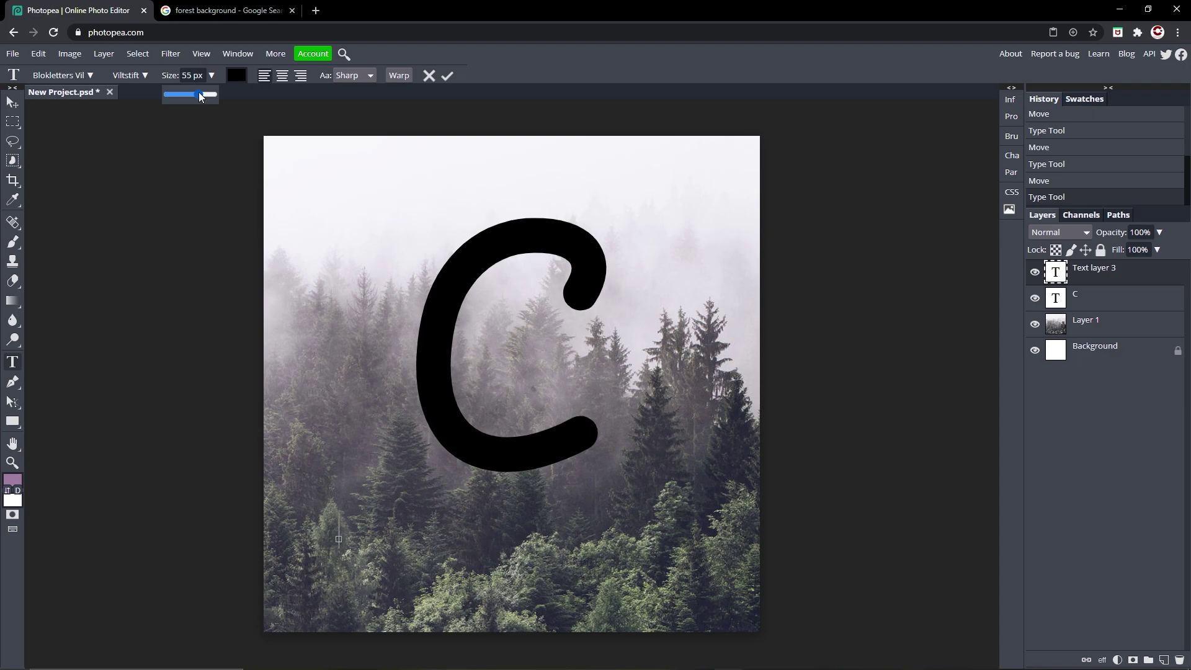
{"action": "type", "text": "C"}
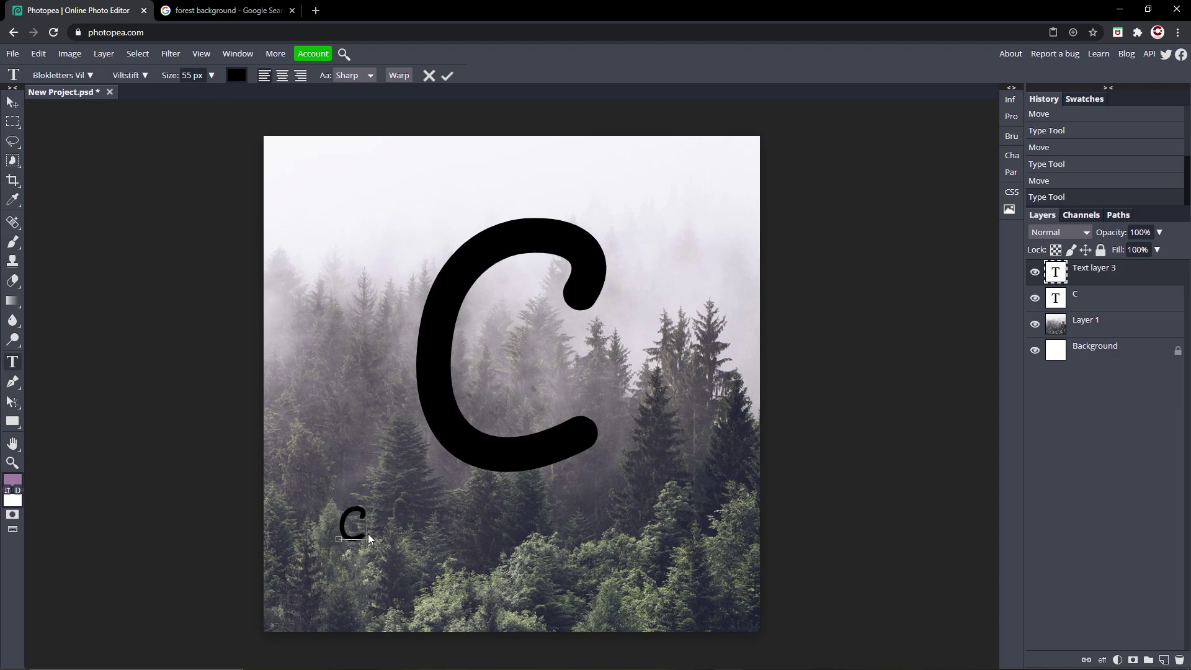
{"action": "type", "text": "AMBIT CREEA"}
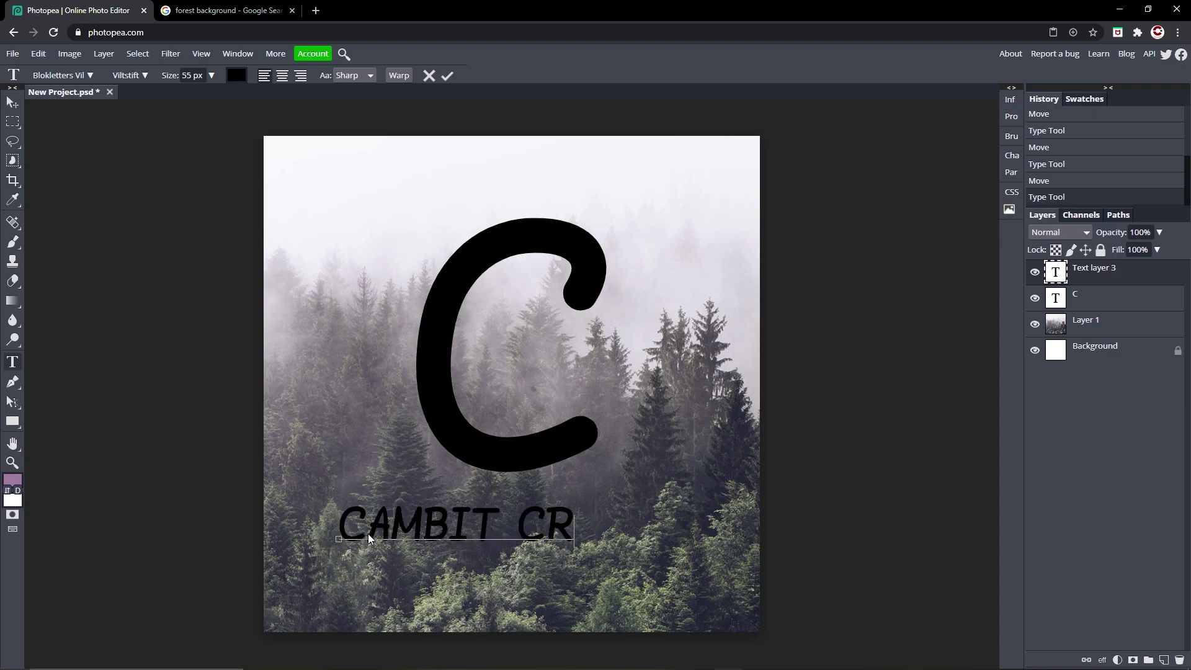
{"action": "key", "text": "BackSpace"}
{"action": "key", "text": "BackSpace"}
{"action": "type", "text": "ATES"}
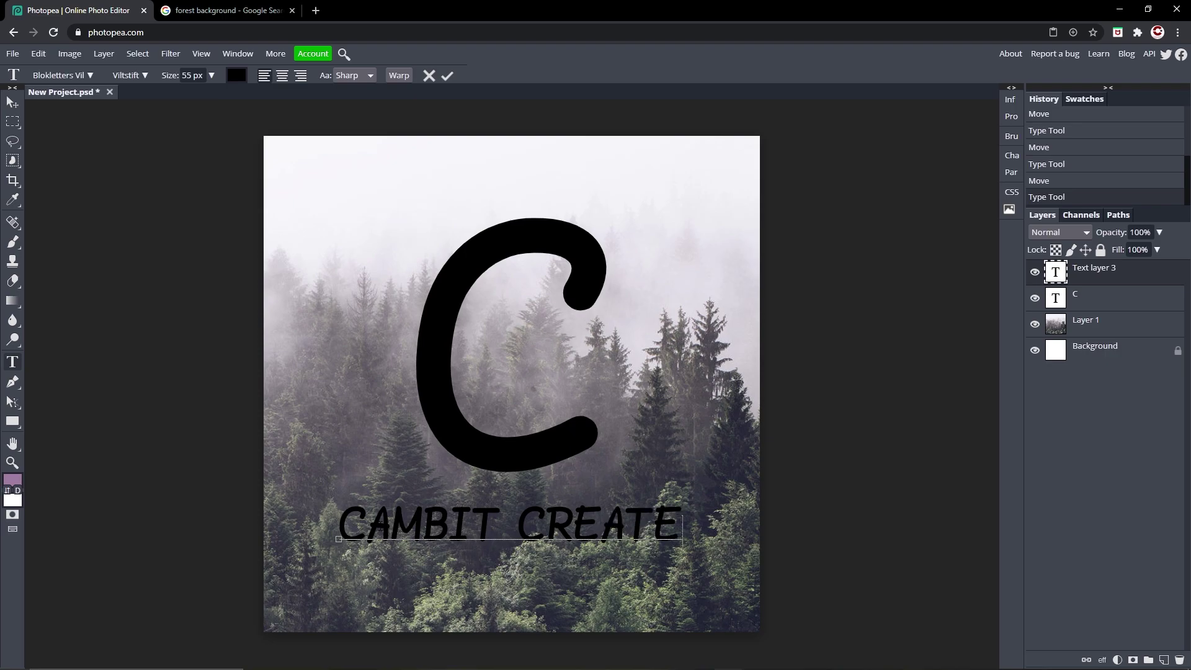
{"action": "left_click", "coordinate": [446, 76]}
{"action": "left_click", "coordinate": [13, 102]}
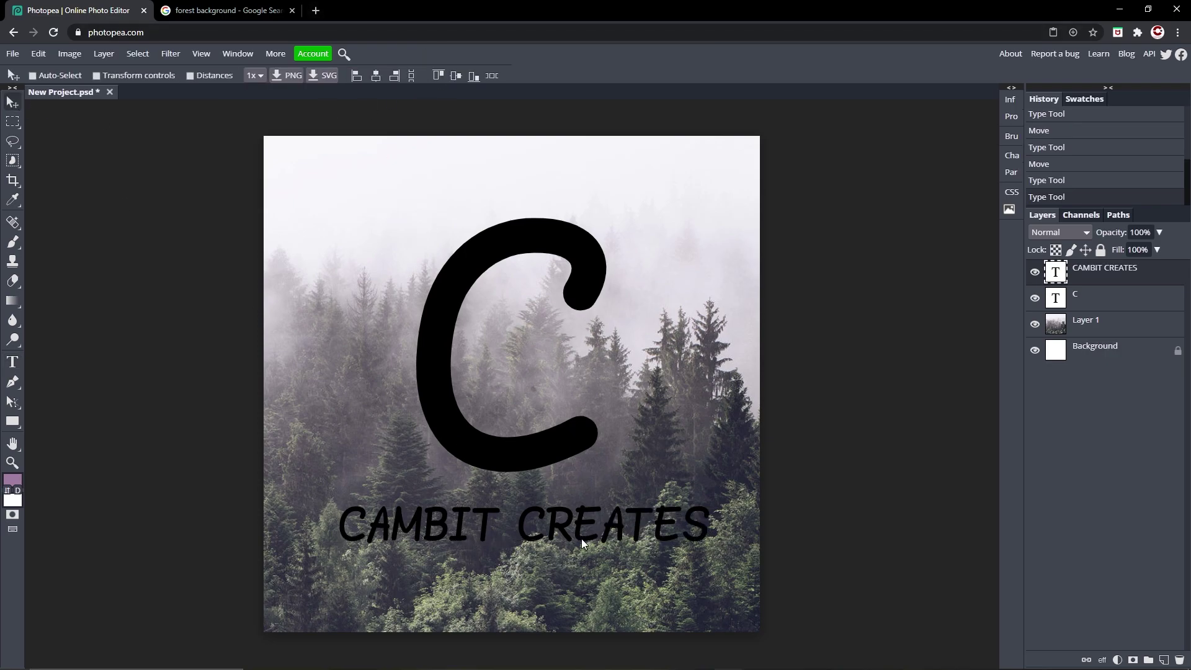
{"action": "mouse_move", "coordinate": [582, 538]}
{"action": "left_mouse_down"}
{"action": "mouse_move", "coordinate": [564, 545]}
{"action": "mouse_move", "coordinate": [570, 527]}
{"action": "left_mouse_up"}
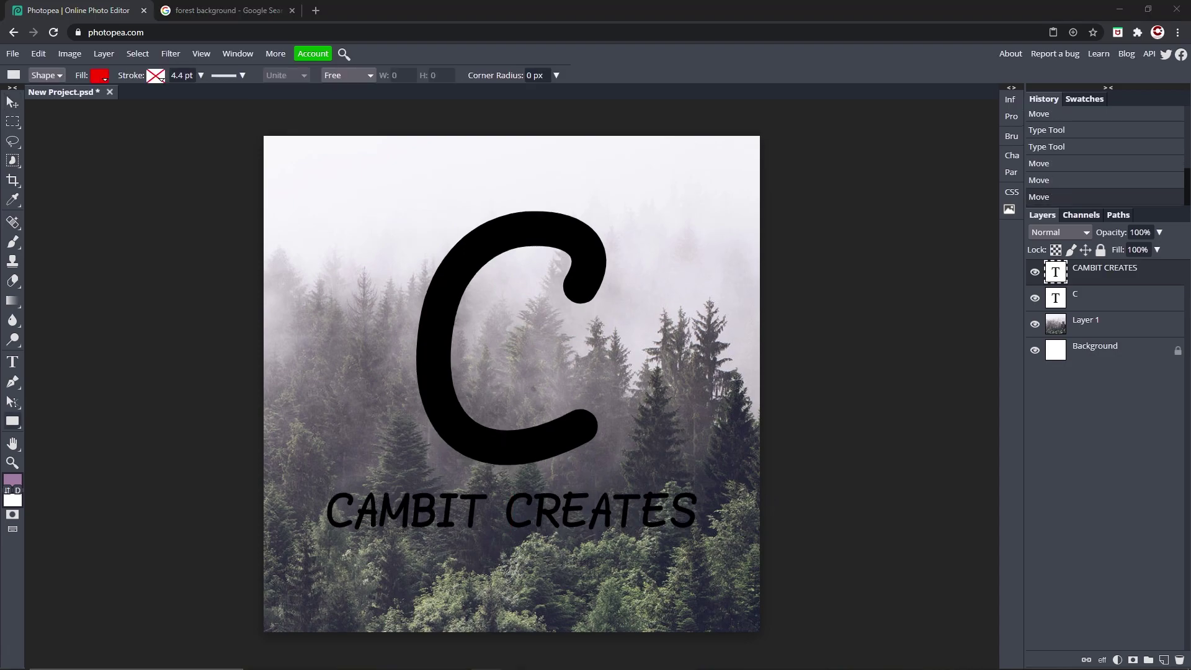
Give the C layer a white Color Overlay
{"action": "double_click", "coordinate": [1131, 304]}
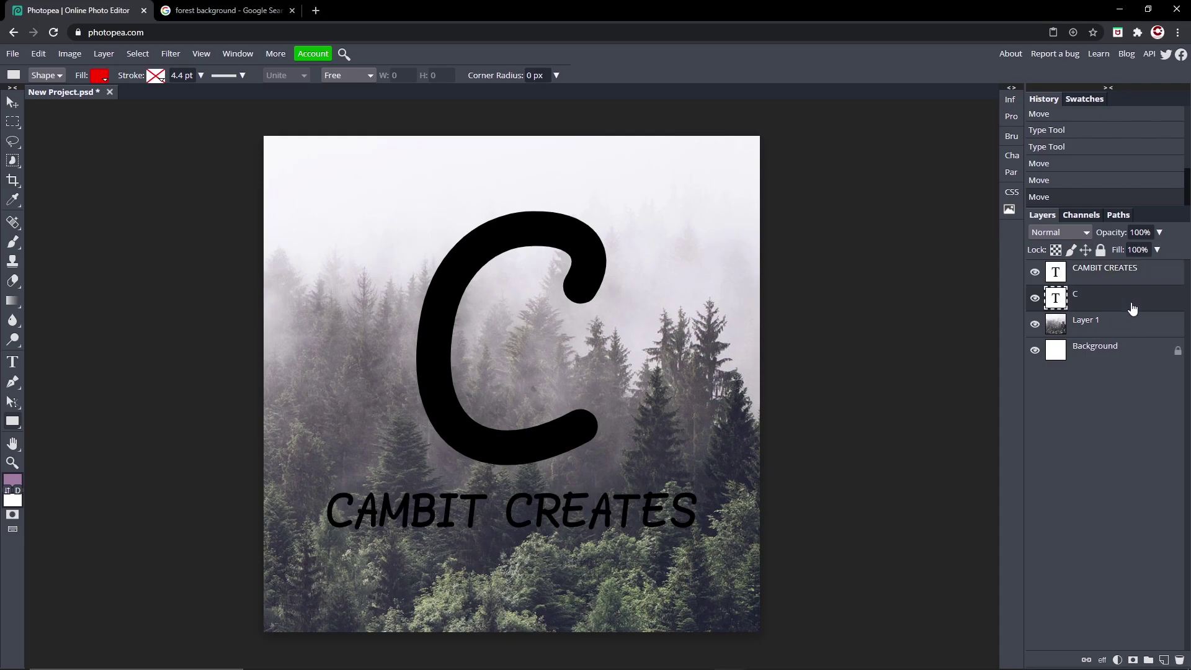
{"action": "left_click", "coordinate": [814, 325]}
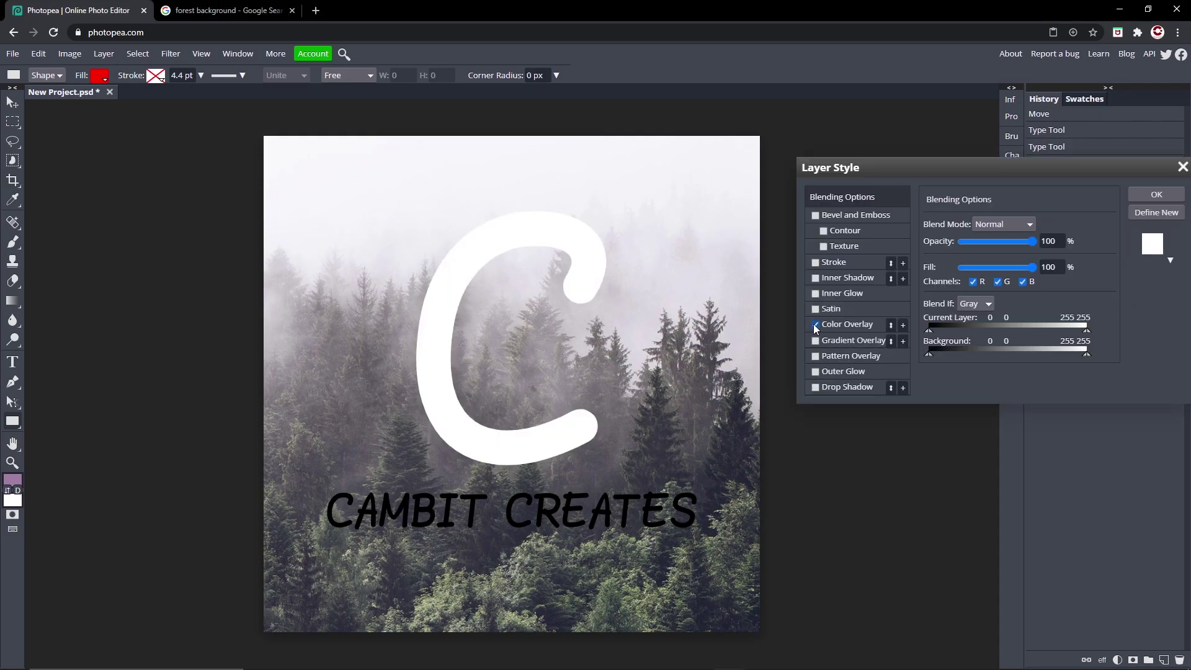
{"action": "left_click", "coordinate": [1155, 195]}
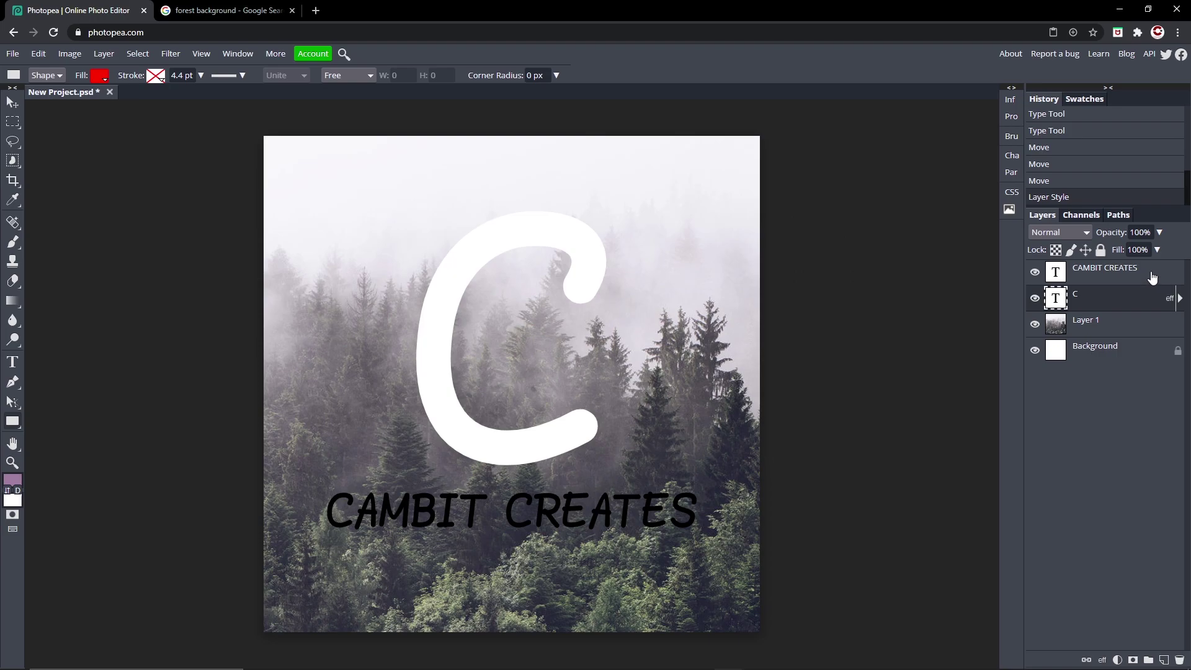
Make CAMBIT CREATES white with a downward drop shadow at 25% opacity and about 8 px distance
{"action": "double_click", "coordinate": [1110, 268]}
{"action": "left_click", "coordinate": [845, 325]}
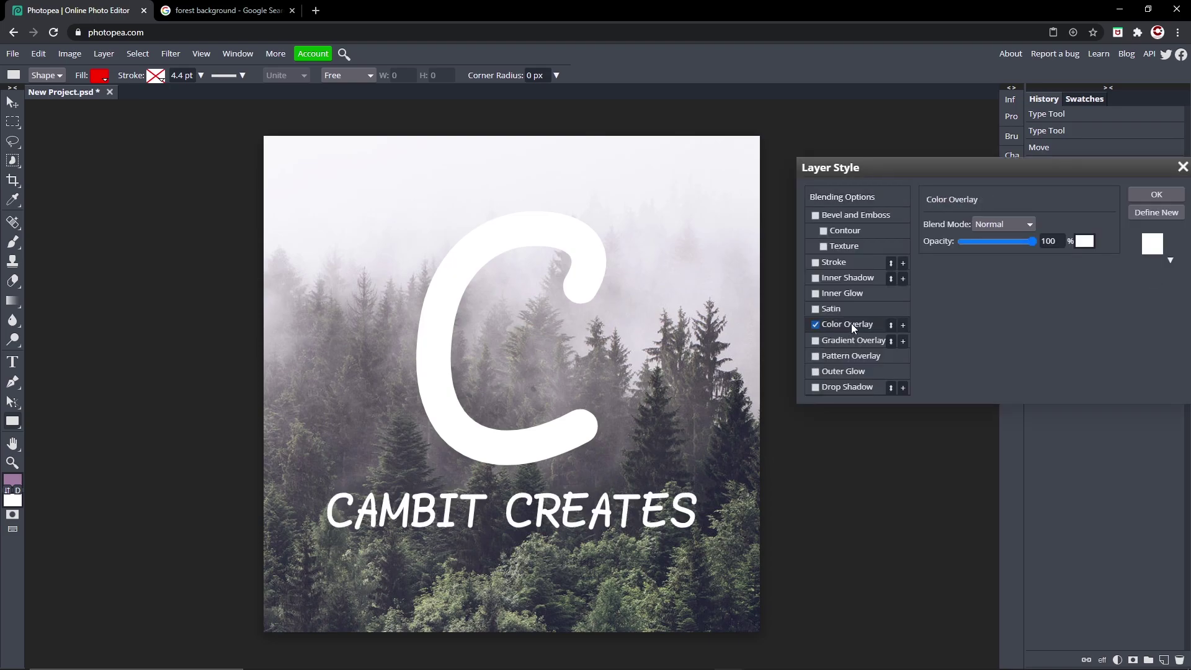
{"action": "left_click", "coordinate": [814, 388]}
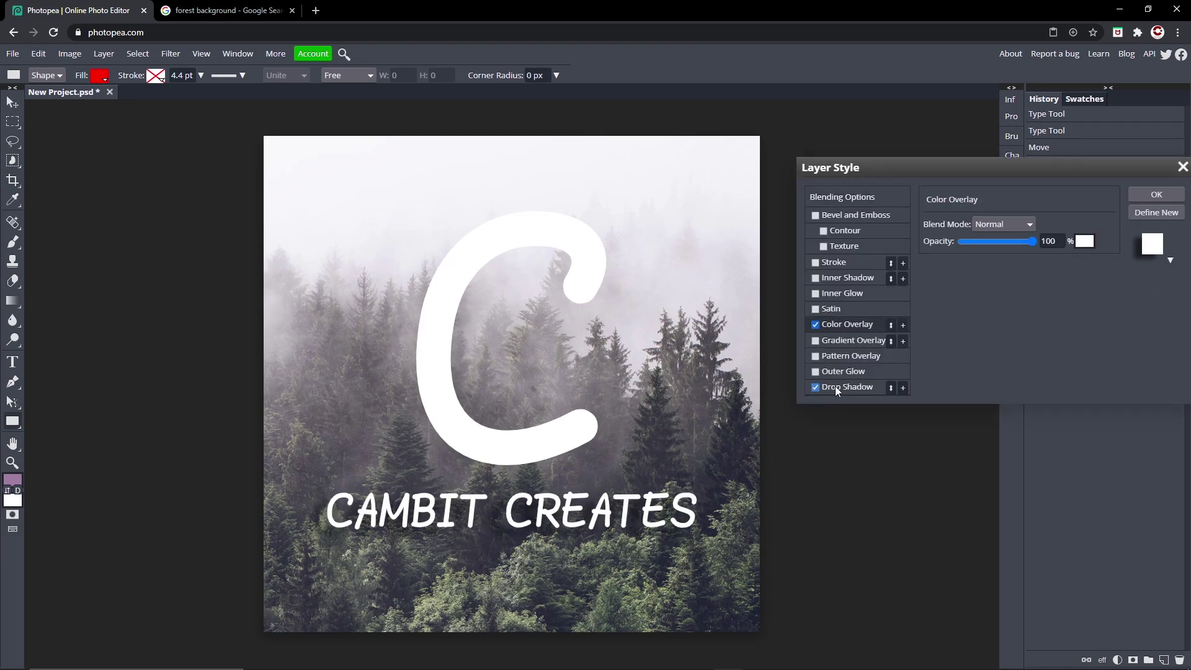
{"action": "left_click", "coordinate": [835, 386]}
{"action": "left_click_drag", "start_coordinate": [1031, 241], "coordinate": [970, 258]}
{"action": "left_click", "coordinate": [970, 259]}
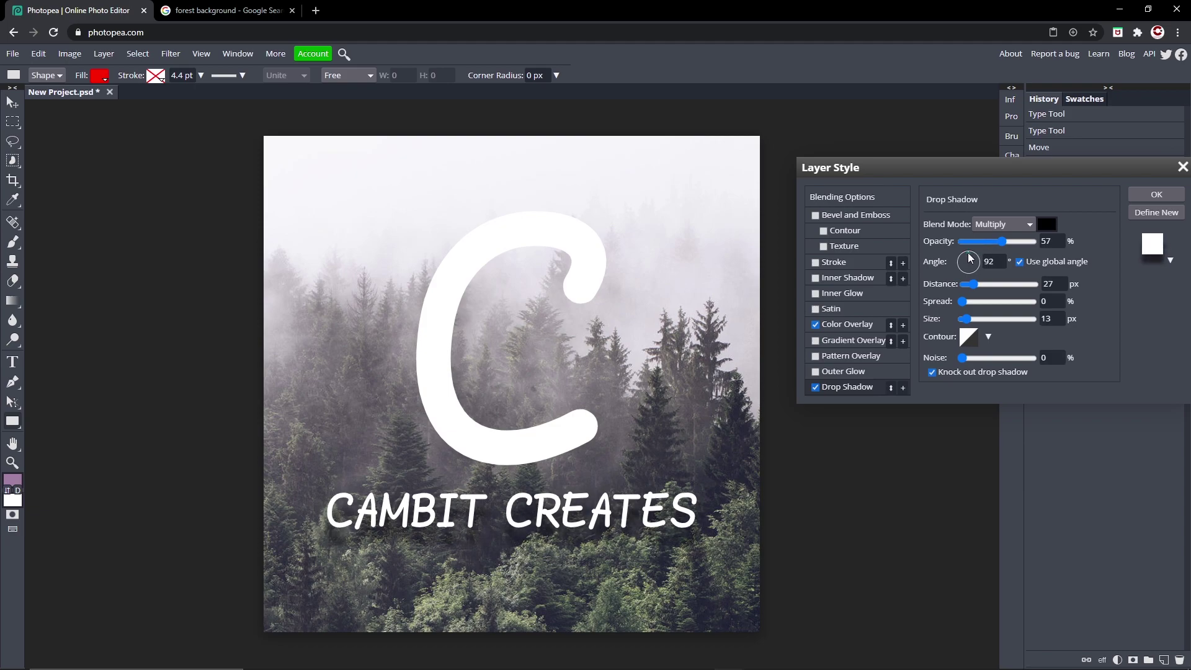
{"action": "left_click", "coordinate": [998, 262]}
{"action": "left_click_drag", "start_coordinate": [972, 284], "coordinate": [969, 286]}
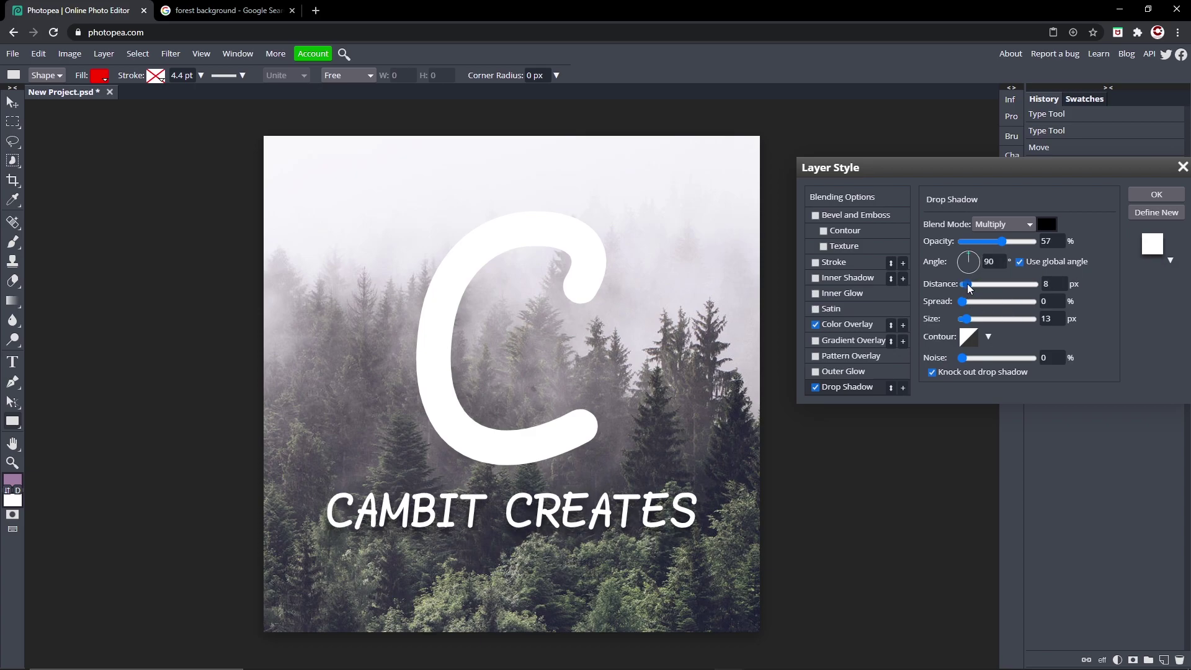
{"action": "left_click", "coordinate": [979, 241]}
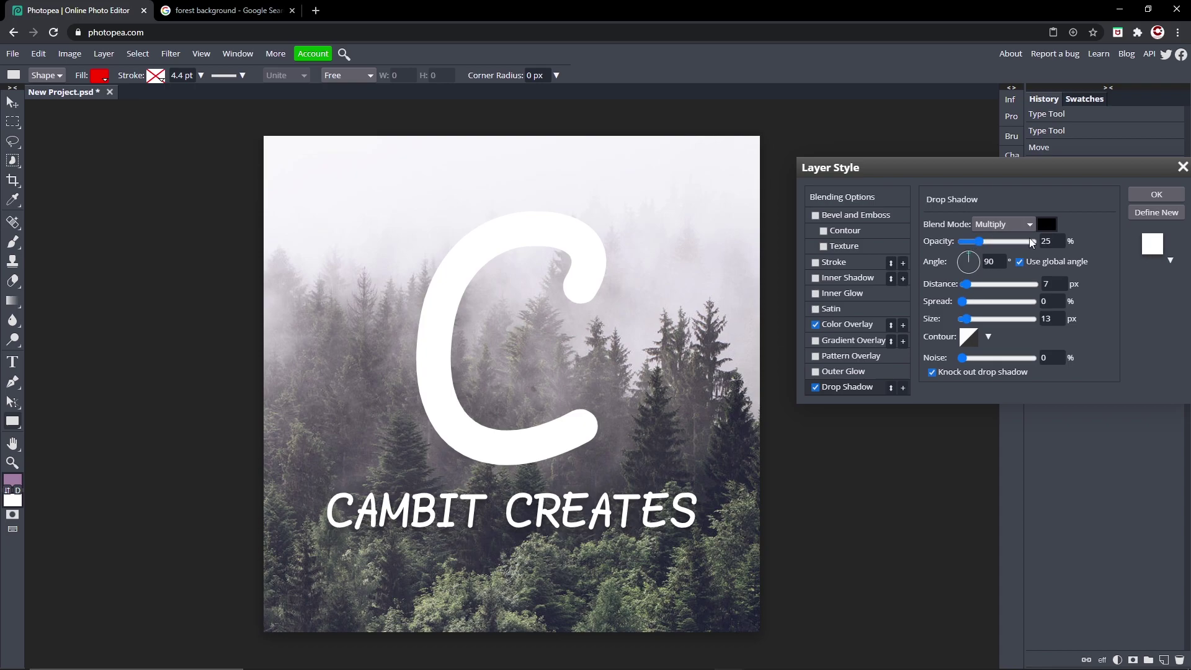
{"action": "left_click", "coordinate": [1156, 194]}
Add a matching drop shadow to the C layer
{"action": "double_click", "coordinate": [1047, 308]}
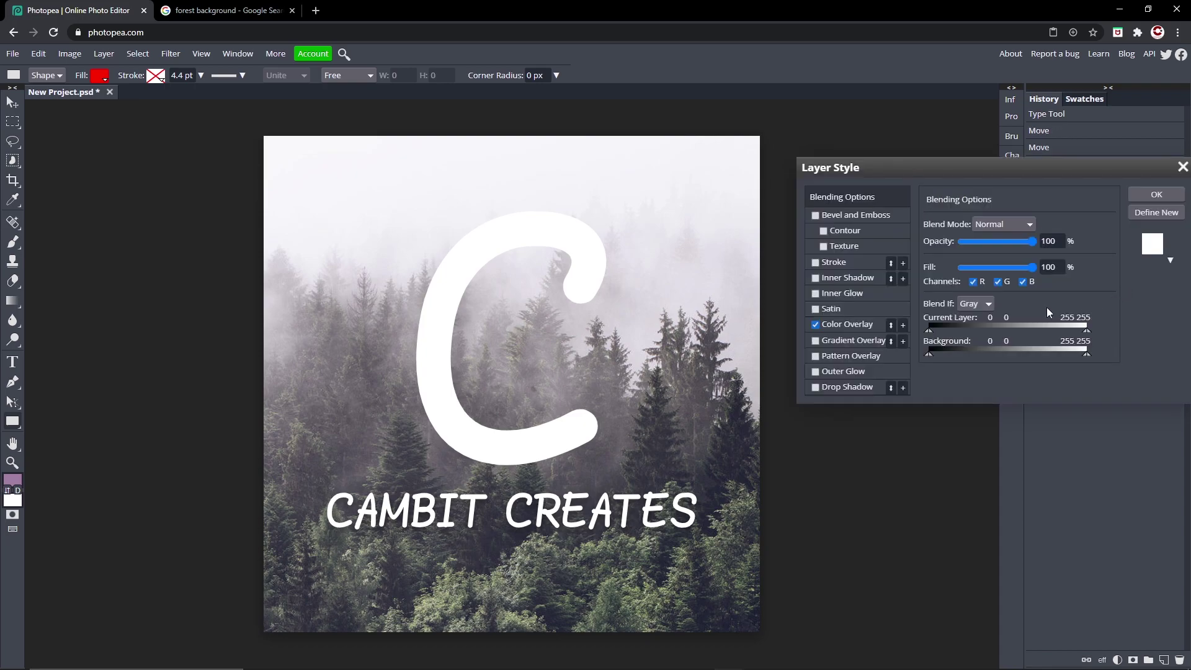
{"action": "left_click", "coordinate": [838, 386]}
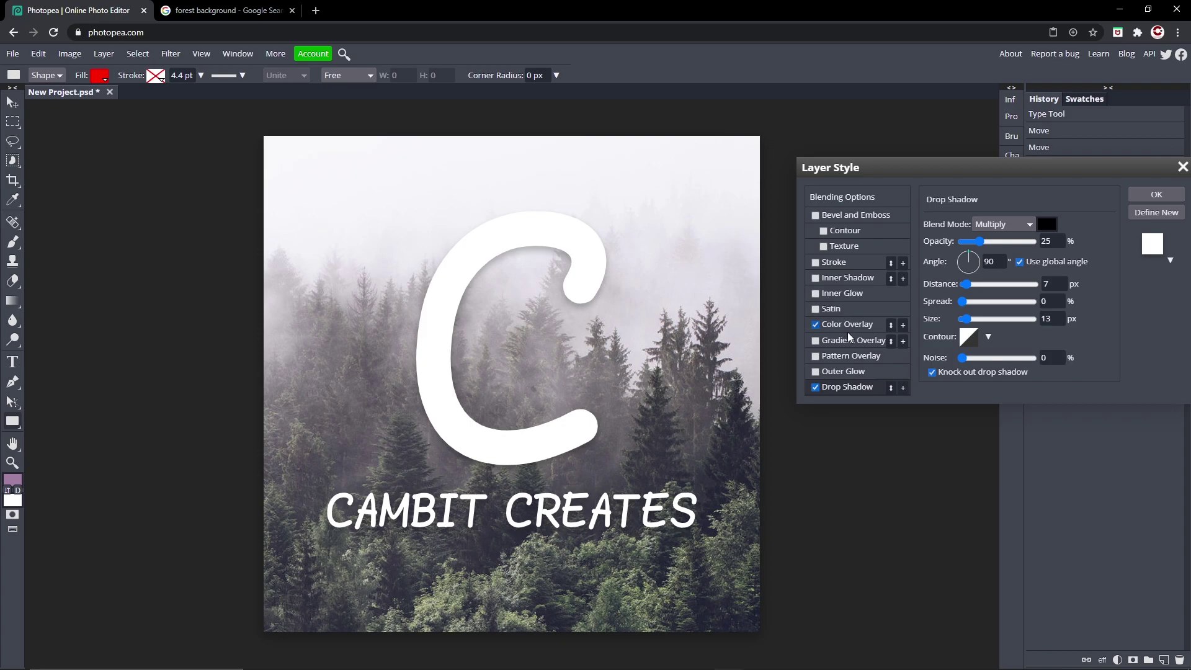
{"action": "left_click", "coordinate": [1156, 194]}
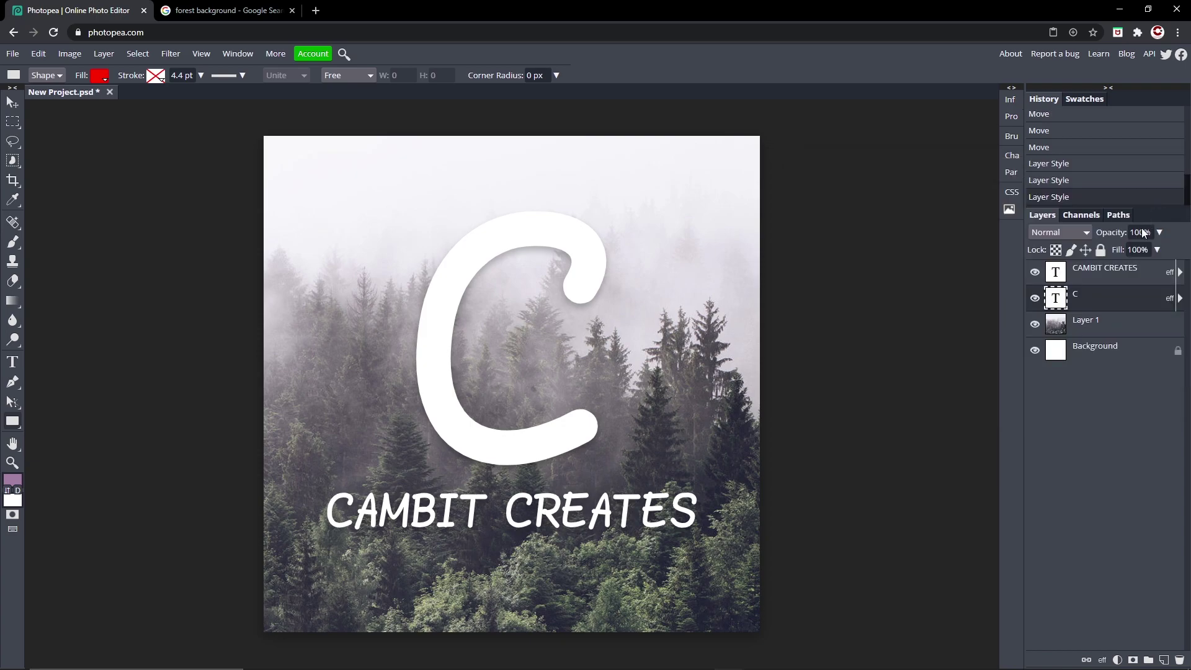
{"action": "left_click", "coordinate": [1111, 273]}
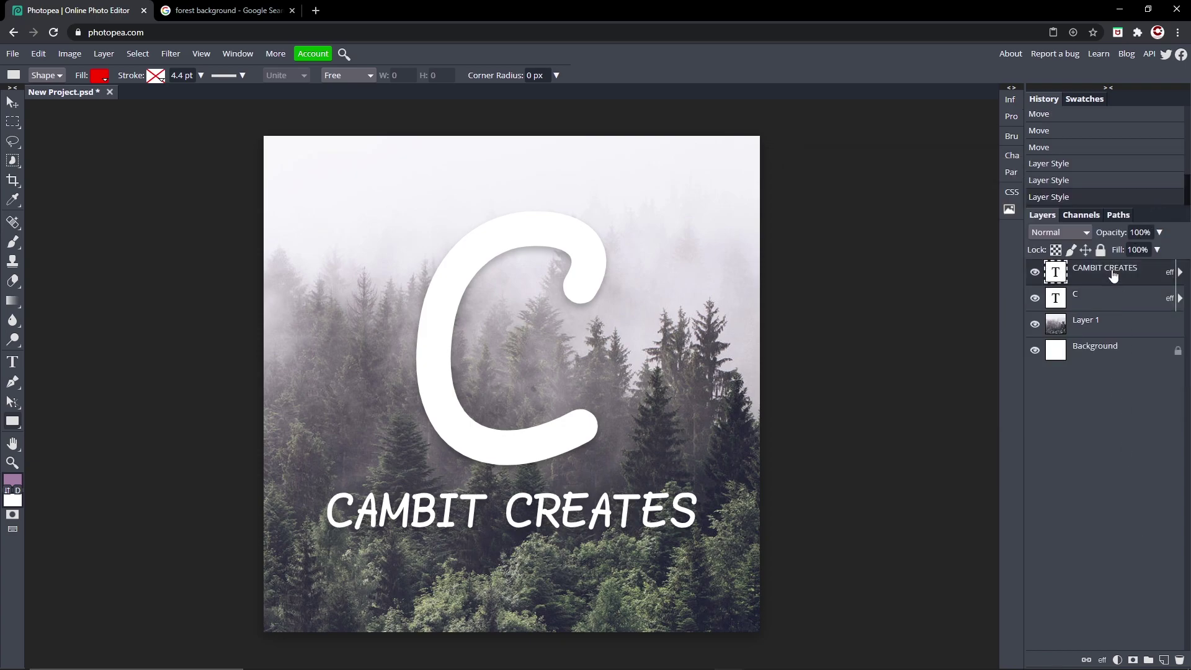
Add a Curves adjustment layer and bend the Red channel into an S-curve
{"action": "left_click", "coordinate": [1117, 661]}
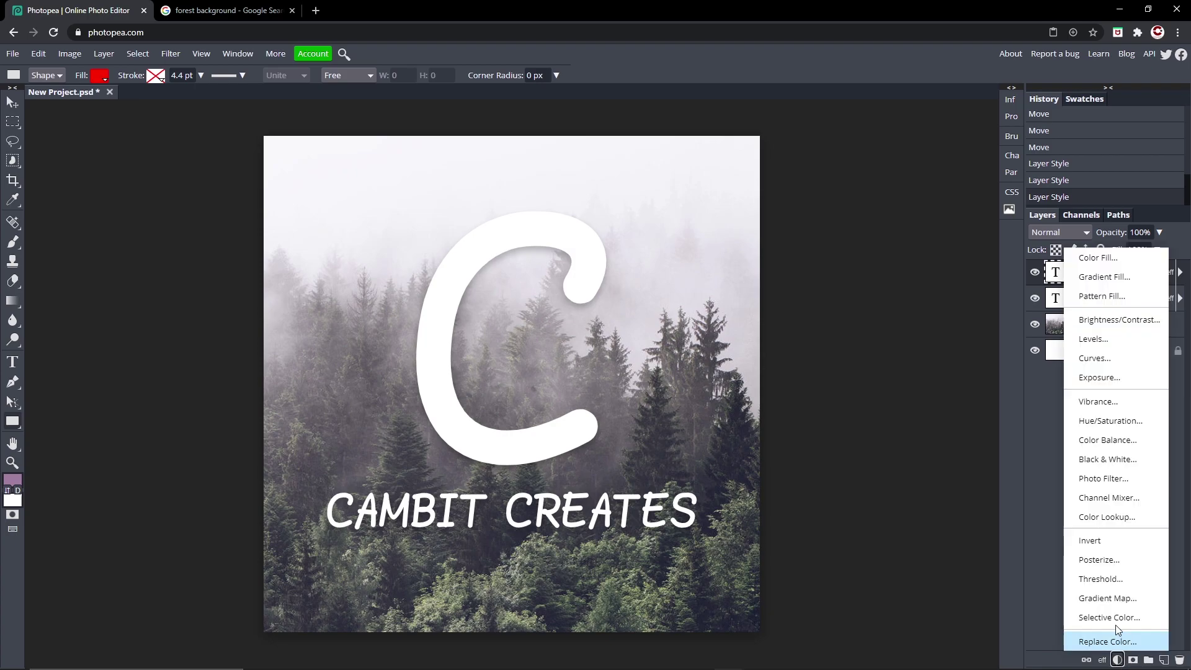
{"action": "left_click", "coordinate": [1124, 353]}
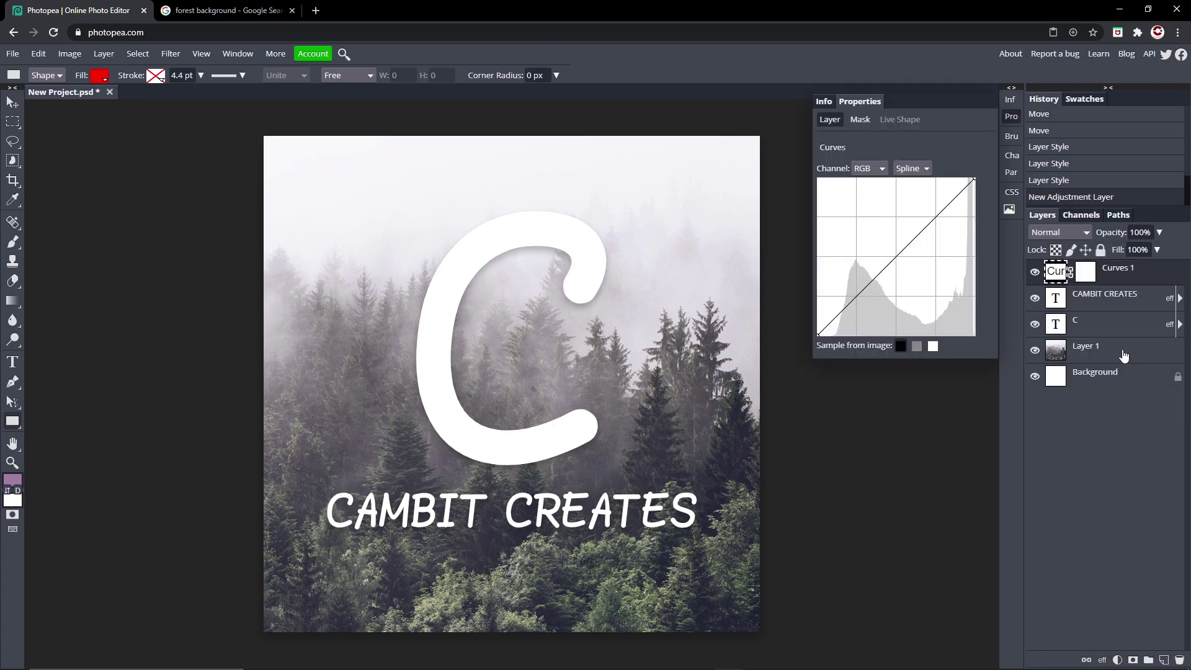
{"action": "left_click", "coordinate": [869, 168]}
{"action": "left_click", "coordinate": [862, 194]}
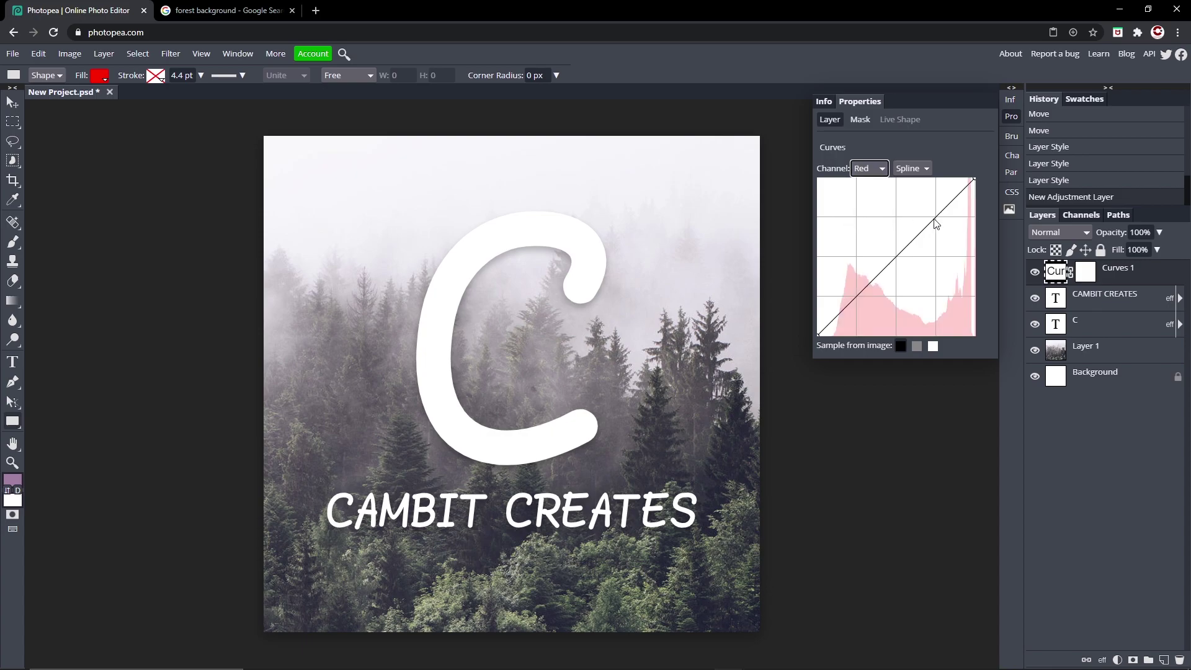
{"action": "left_click_drag", "start_coordinate": [935, 218], "coordinate": [937, 211]}
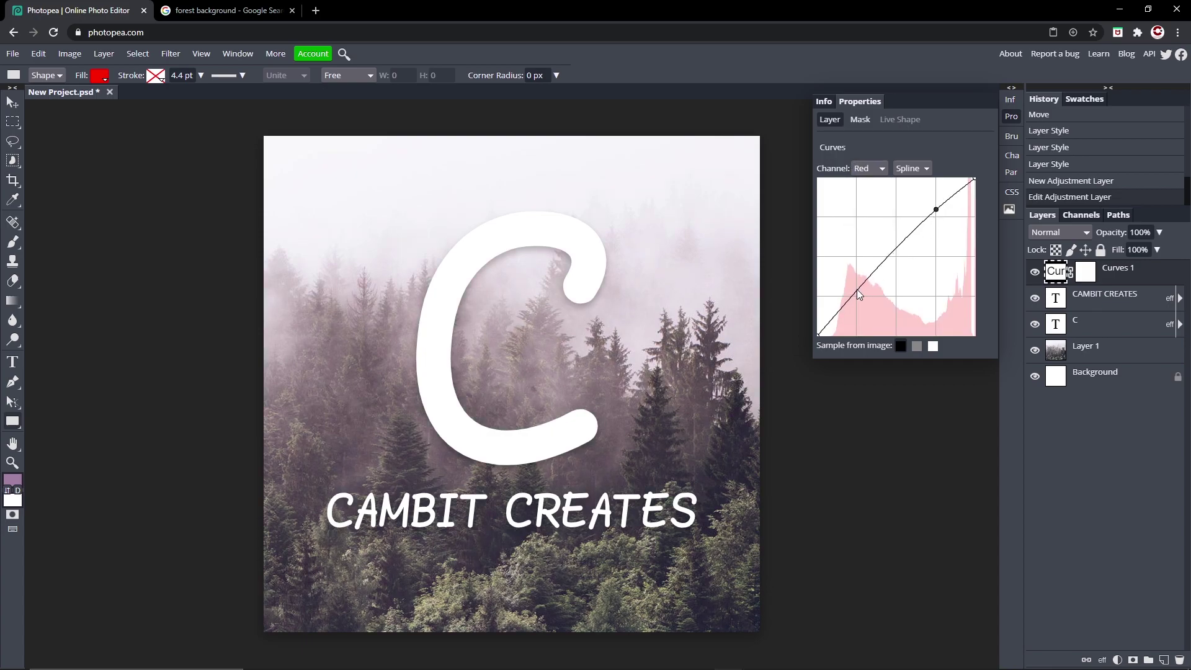
{"action": "left_click_drag", "start_coordinate": [857, 290], "coordinate": [857, 303]}
Lift the Green curve's highlights and lower its shadows
{"action": "left_click", "coordinate": [881, 170]}
{"action": "left_click", "coordinate": [868, 206]}
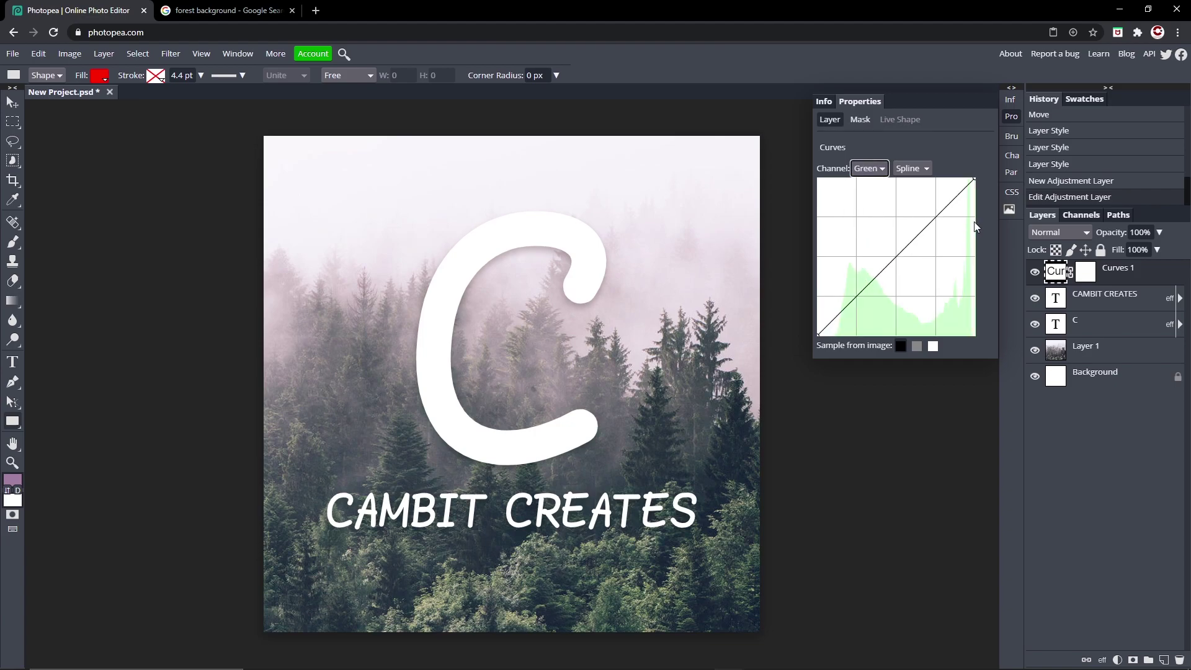
{"action": "left_click_drag", "start_coordinate": [937, 217], "coordinate": [937, 212]}
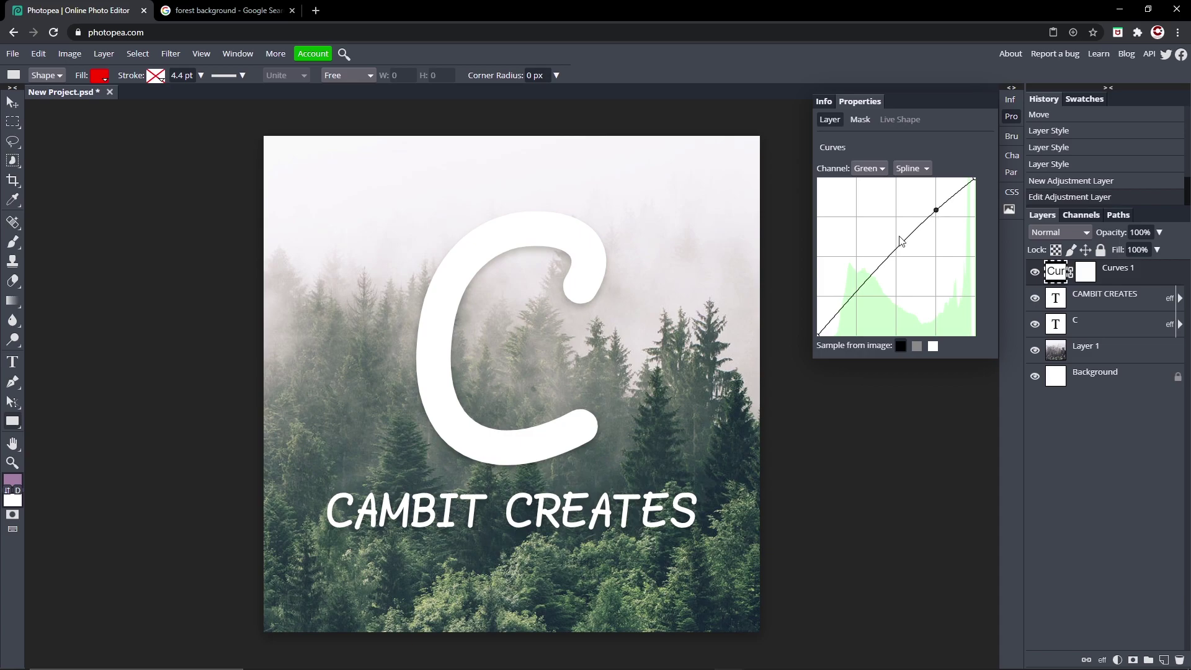
{"action": "left_click_drag", "start_coordinate": [860, 292], "coordinate": [857, 304]}
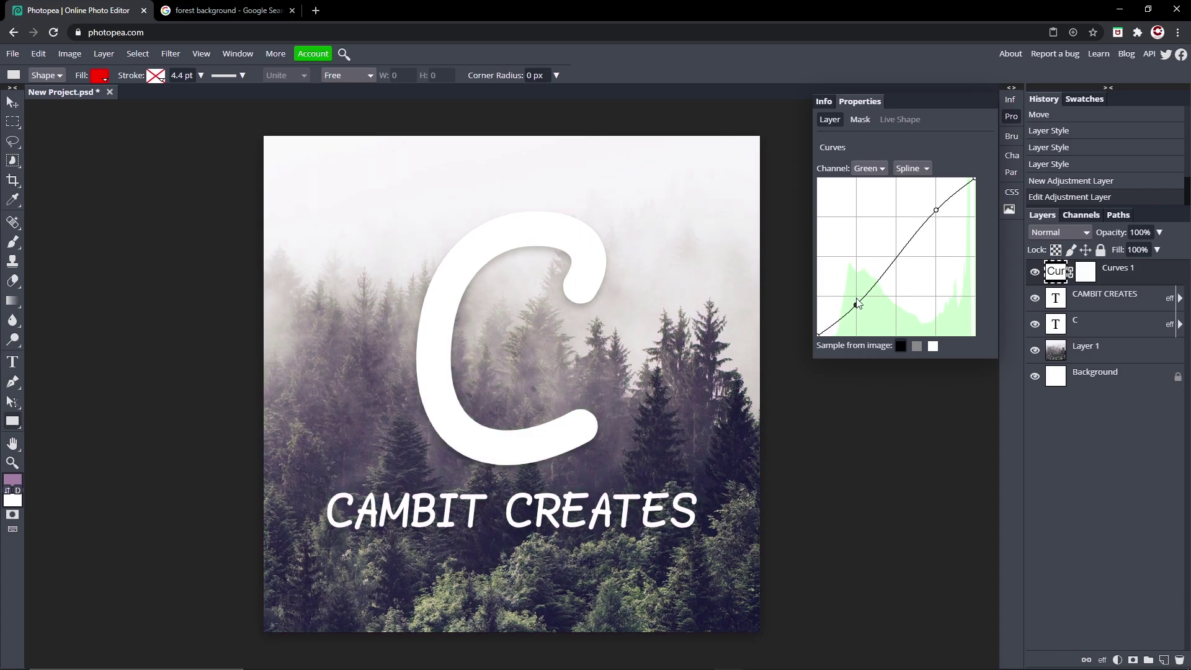
Raise the Blue curve for a lavender tint, then select the forest photo layer Layer 1
{"action": "left_click", "coordinate": [868, 168]}
{"action": "left_click", "coordinate": [879, 207]}
{"action": "left_click_drag", "start_coordinate": [936, 217], "coordinate": [936, 209]}
{"action": "mouse_move", "coordinate": [854, 296]}
{"action": "left_mouse_down"}
{"action": "mouse_move", "coordinate": [856, 307]}
{"action": "mouse_move", "coordinate": [859, 292]}
{"action": "left_mouse_up"}
{"action": "left_click_drag", "start_coordinate": [941, 216], "coordinate": [940, 212]}
{"action": "left_click_drag", "start_coordinate": [844, 310], "coordinate": [859, 287]}
{"action": "key", "text": "ctrl+z"}
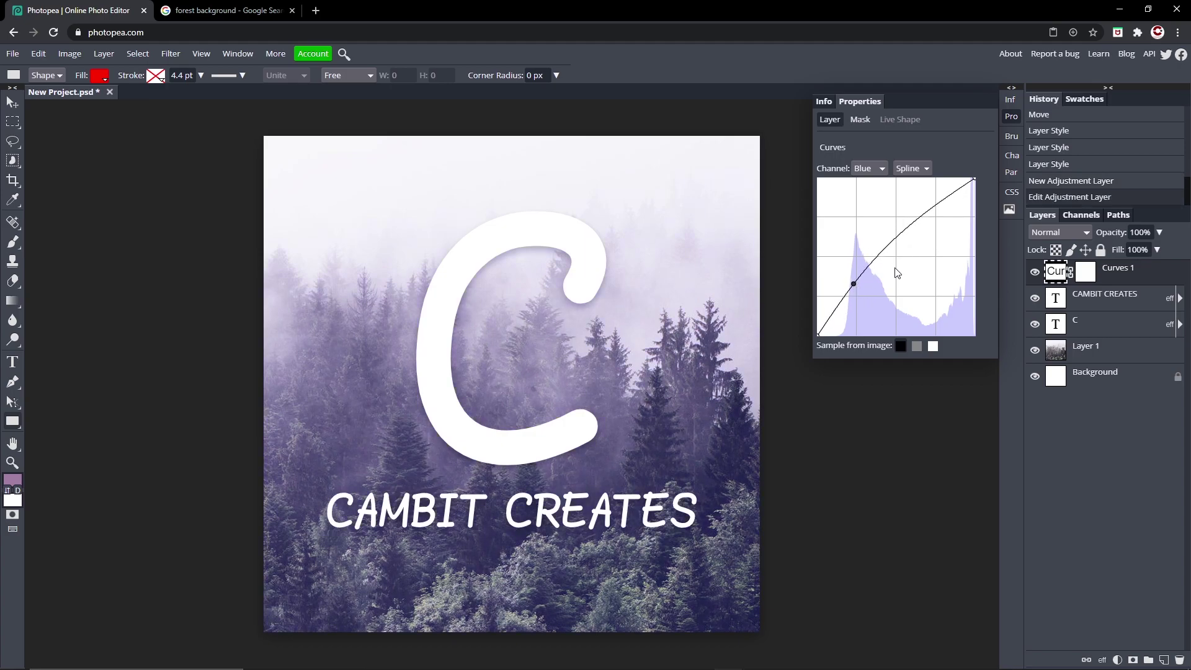
{"action": "left_click", "coordinate": [869, 168]}
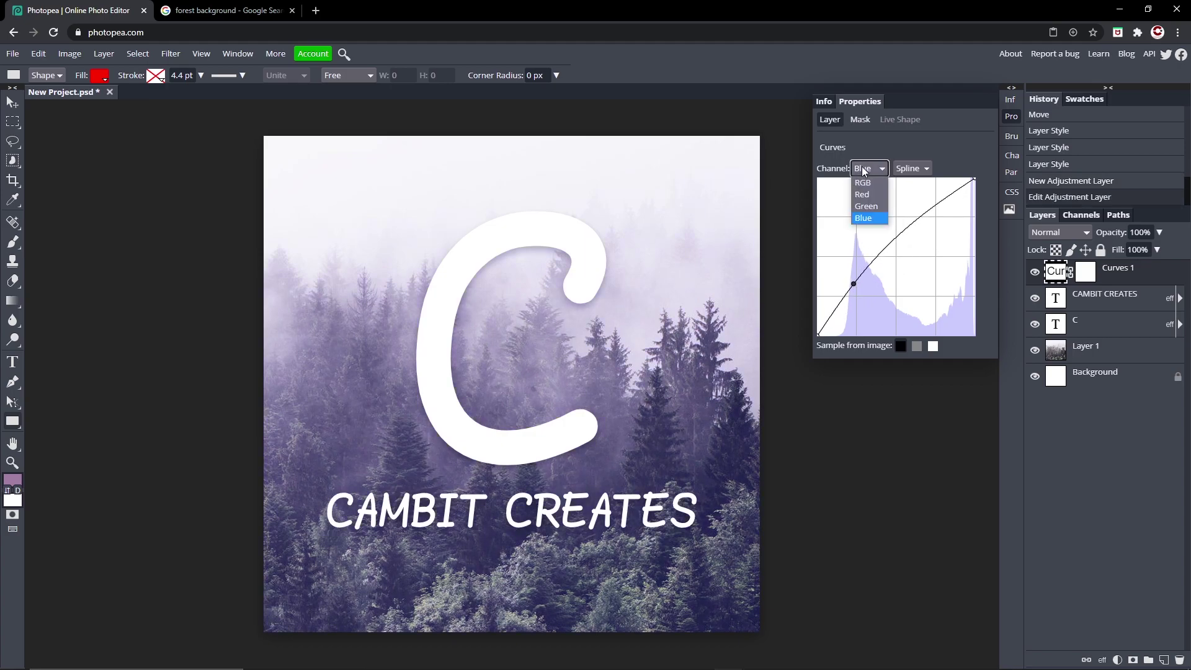
{"action": "left_click", "coordinate": [935, 206]}
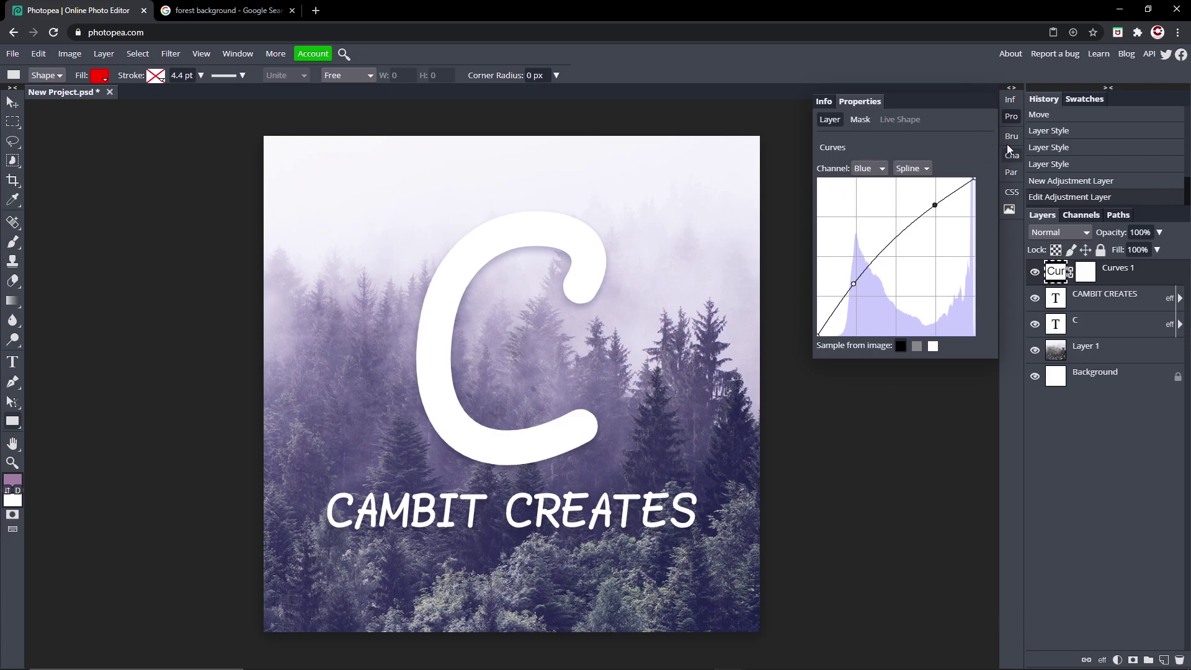
{"action": "left_click", "coordinate": [1011, 117]}
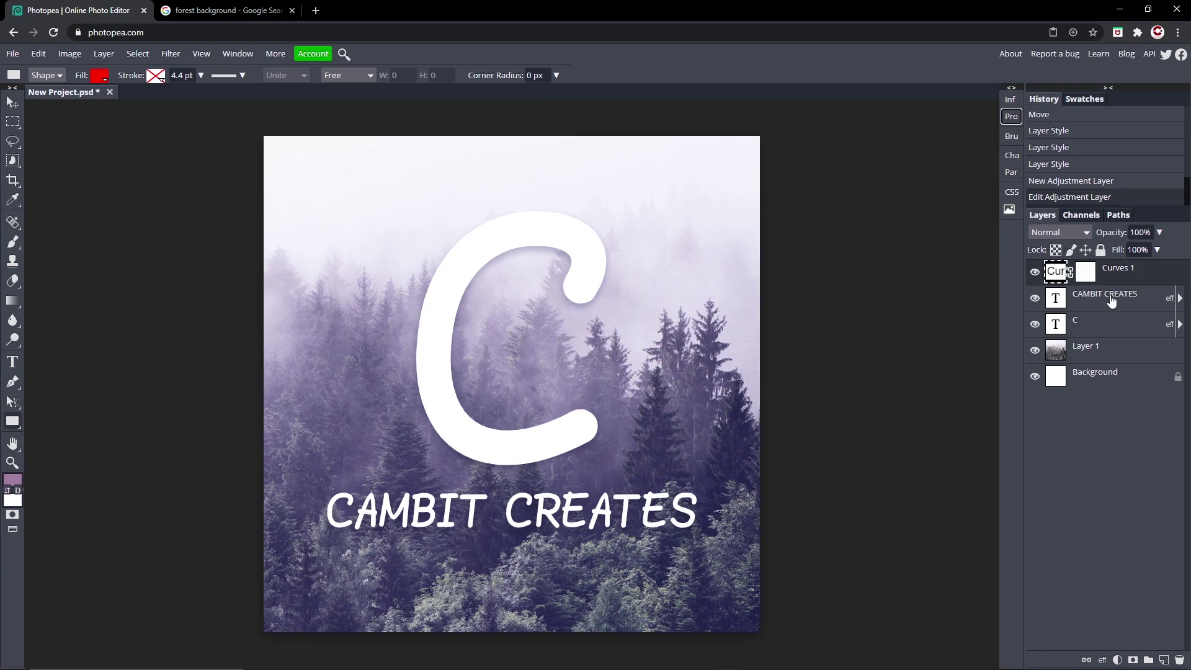
{"action": "left_click", "coordinate": [1116, 359]}
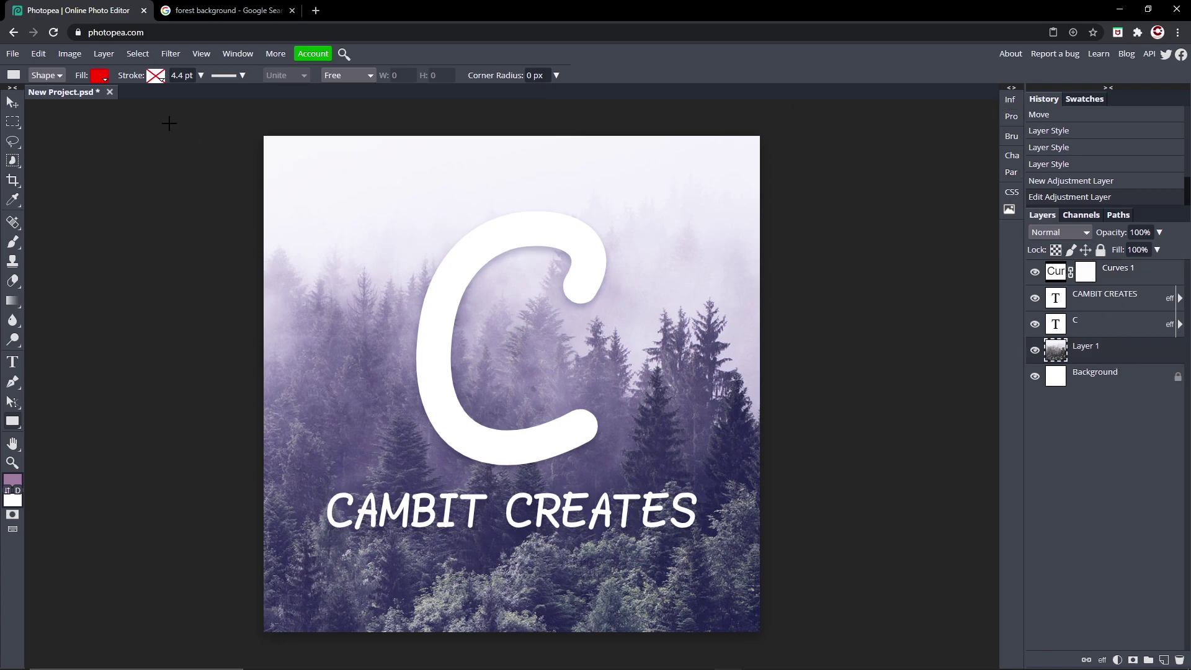
Increase the forest photo's contrast with Brightness/Contrast
{"action": "left_click", "coordinate": [70, 53]}
{"action": "mouse_move", "coordinate": [82, 72]}
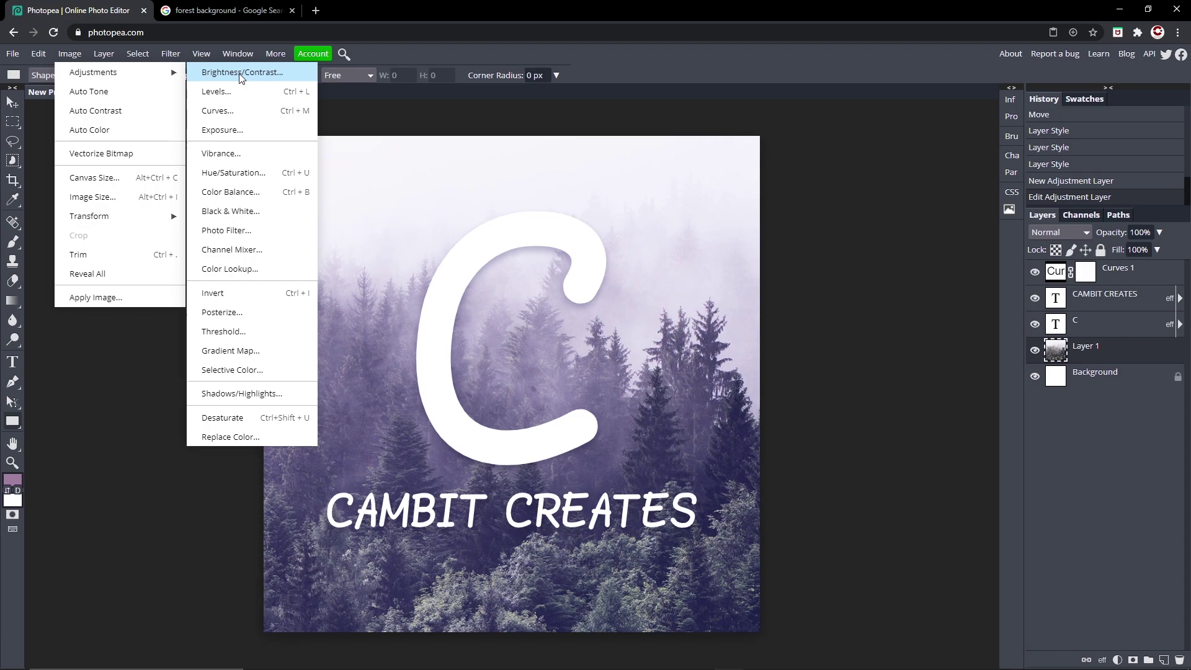
{"action": "left_click", "coordinate": [242, 77]}
{"action": "mouse_move", "coordinate": [207, 227]}
{"action": "left_mouse_down"}
{"action": "mouse_move", "coordinate": [238, 227]}
{"action": "mouse_move", "coordinate": [210, 230]}
{"action": "left_mouse_up"}
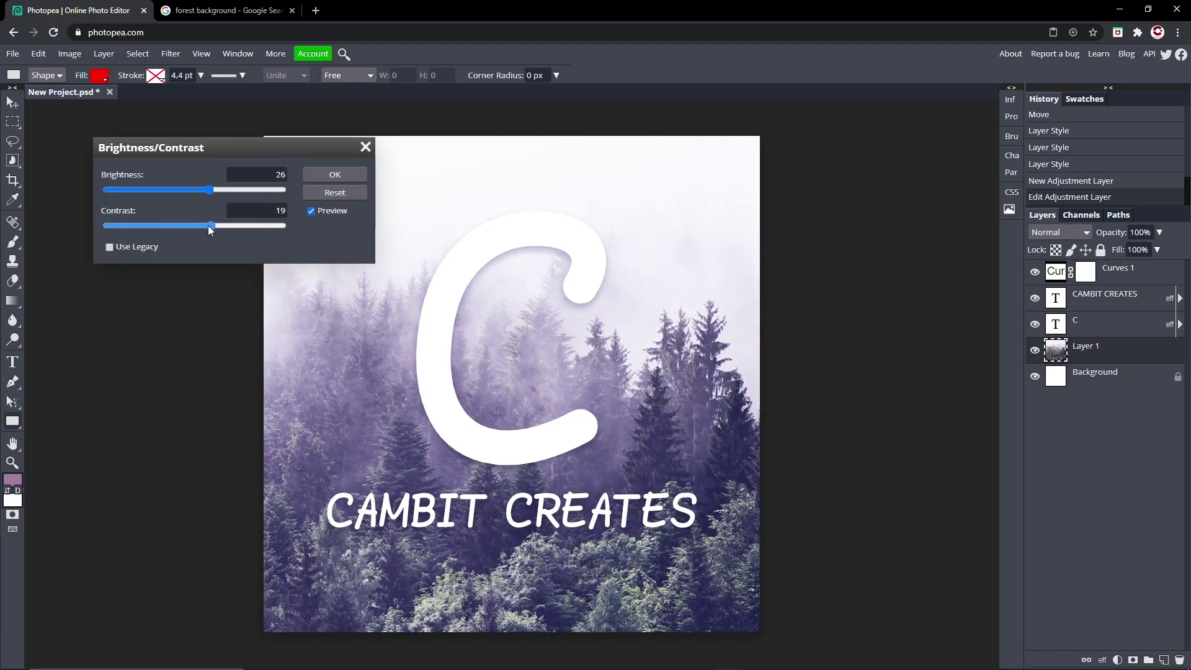
{"action": "left_click", "coordinate": [334, 174]}
Boost the photo's vibrance slightly and confirm the glow style on the C
{"action": "left_click", "coordinate": [70, 54]}
{"action": "mouse_move", "coordinate": [73, 68]}
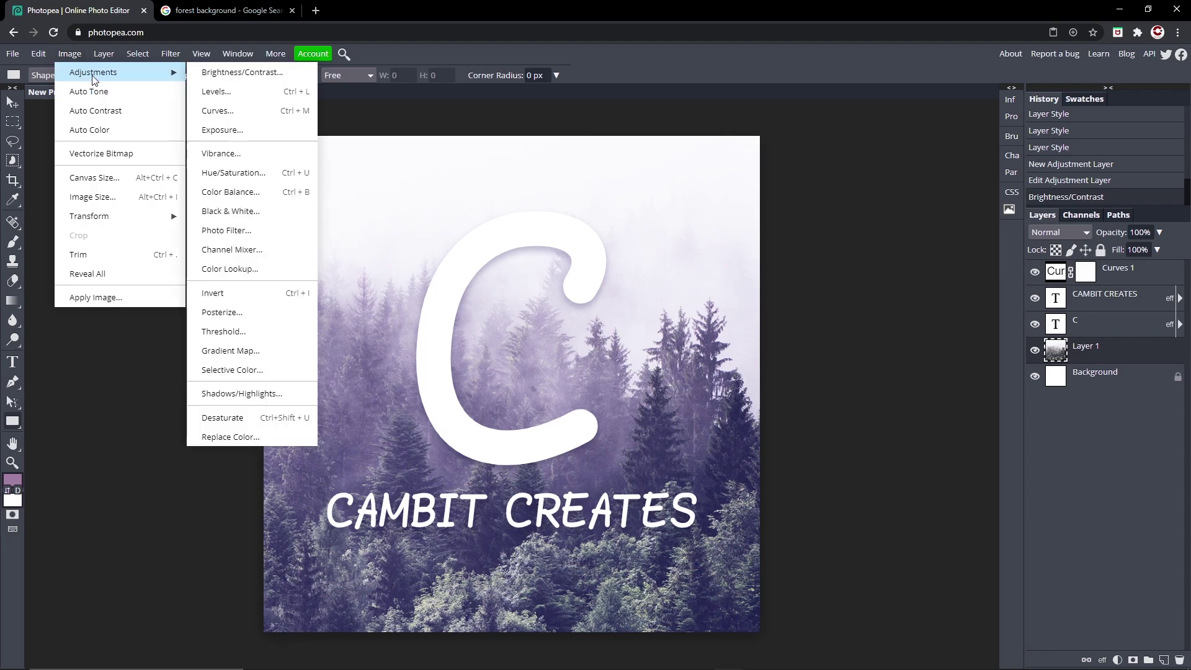
{"action": "left_click", "coordinate": [246, 151]}
{"action": "left_click_drag", "start_coordinate": [195, 189], "coordinate": [218, 224]}
{"action": "left_click", "coordinate": [335, 173]}
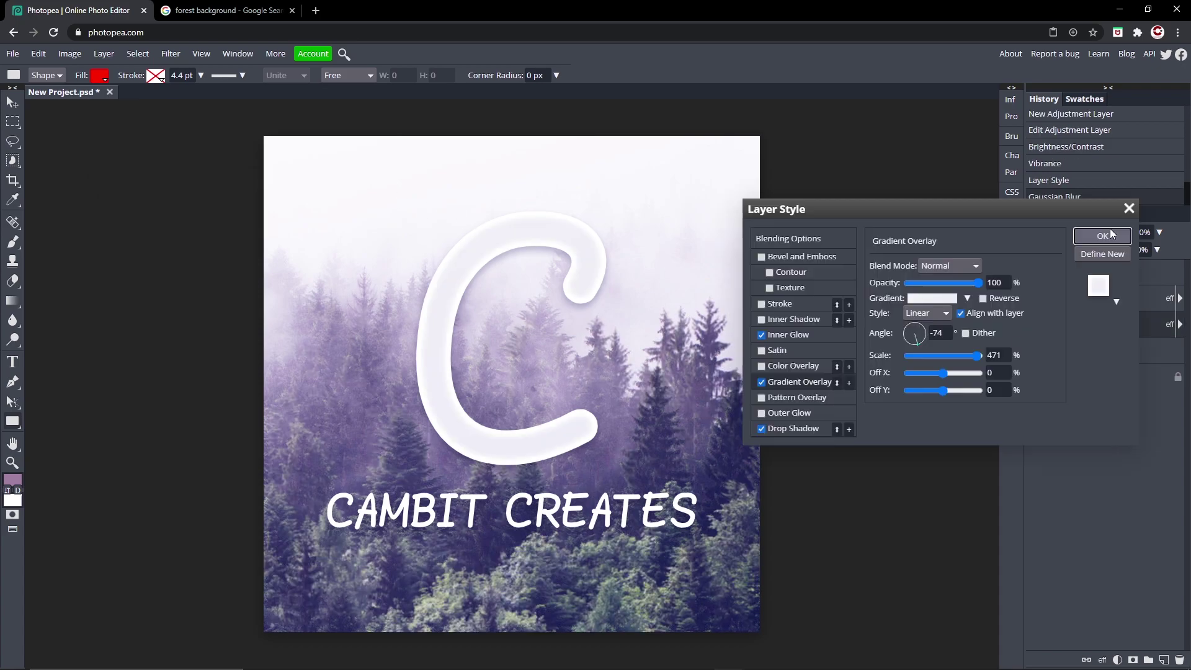
{"action": "left_click", "coordinate": [1104, 239]}
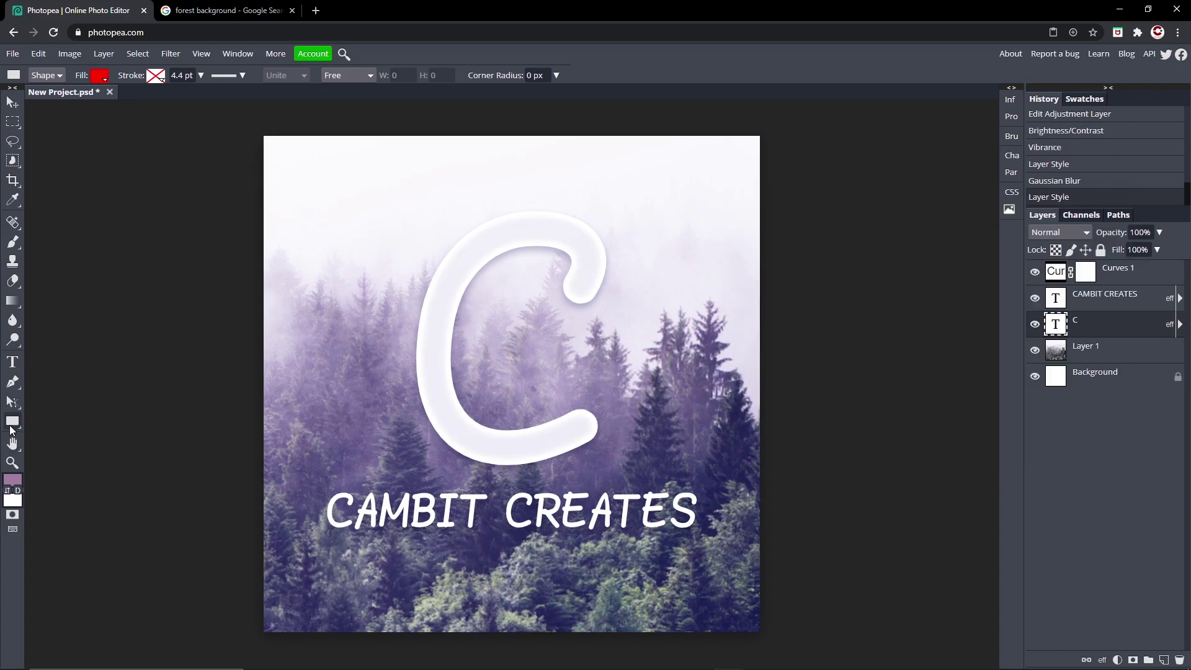
{"action": "right_click", "coordinate": [12, 428]}
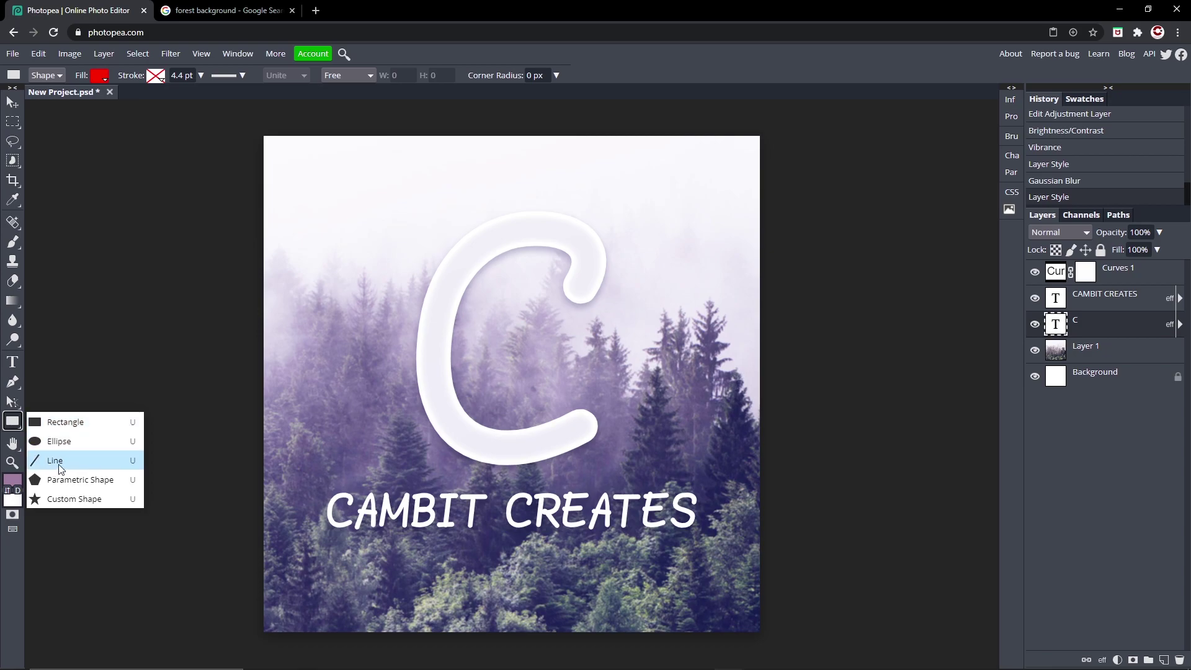
Draw a thin white rectangle bar along CAMBIT CREATES and adjust its position
{"action": "left_click", "coordinate": [68, 421]}
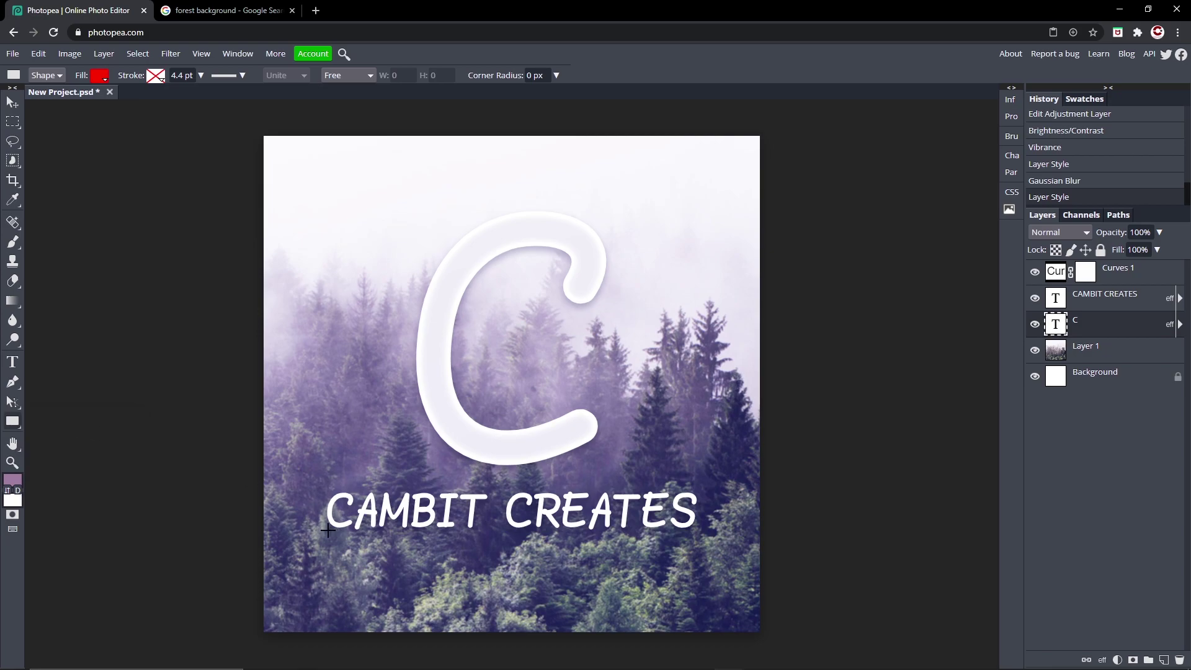
{"action": "left_click_drag", "start_coordinate": [328, 530], "coordinate": [693, 534]}
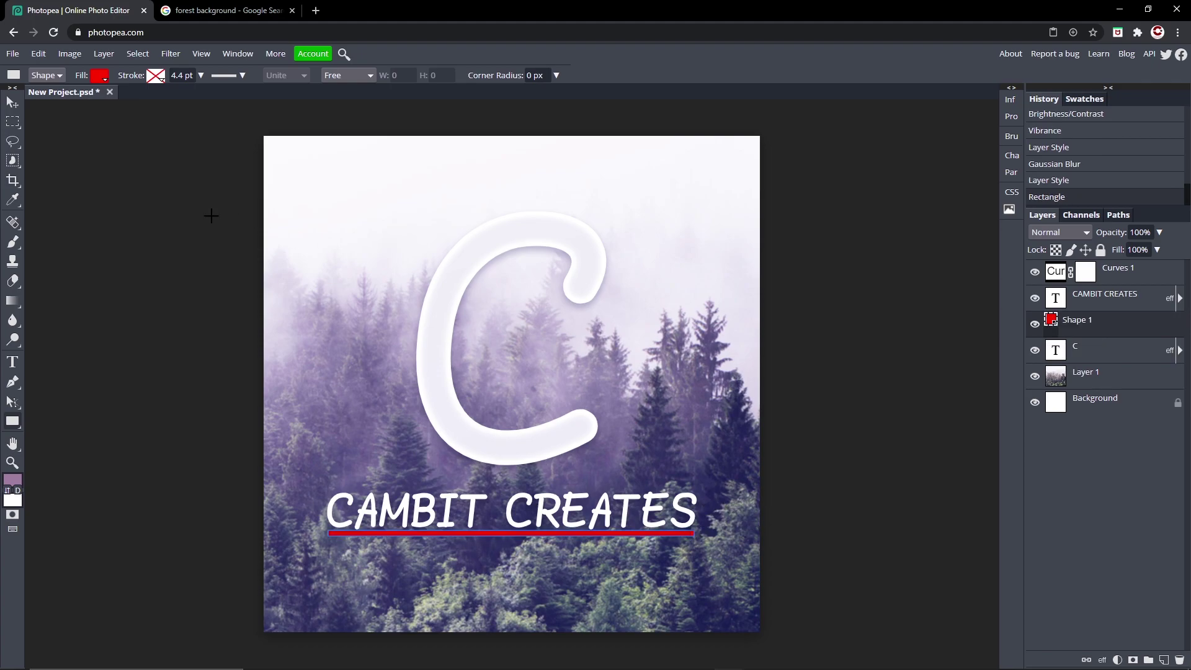
{"action": "left_click", "coordinate": [97, 75]}
{"action": "left_click", "coordinate": [204, 143]}
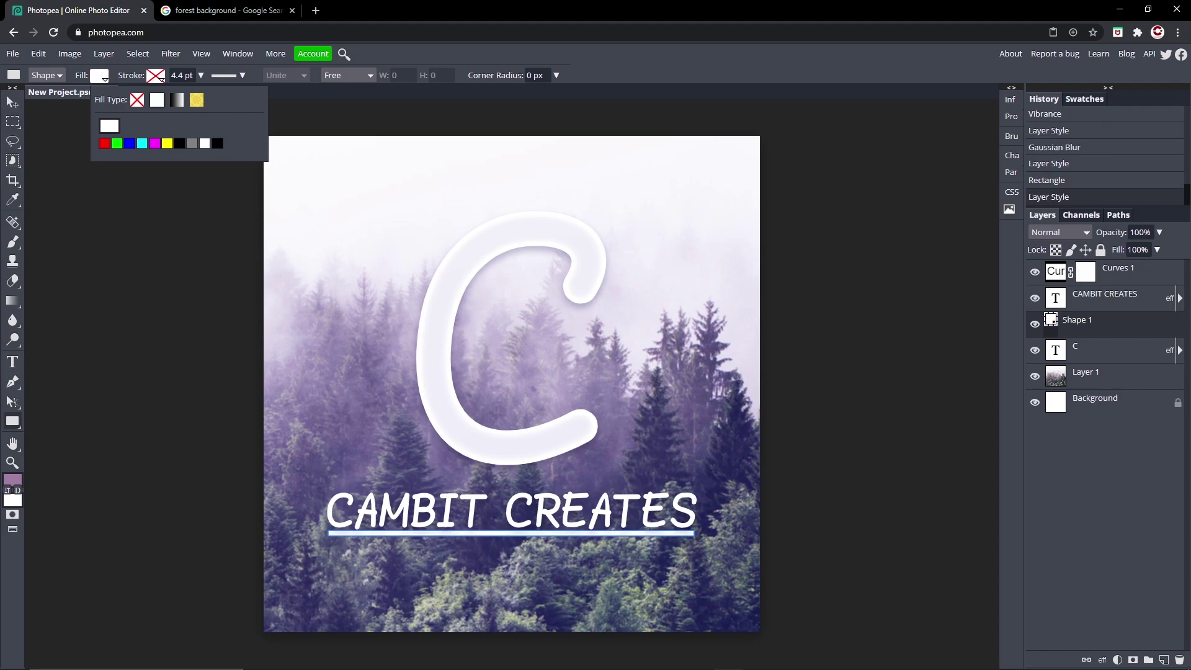
{"action": "key", "text": "v"}
{"action": "left_click_drag", "start_coordinate": [519, 534], "coordinate": [529, 496]}
Place the duplicated white bar above the CAMBIT CREATES text
{"action": "left_click", "coordinate": [1114, 386]}
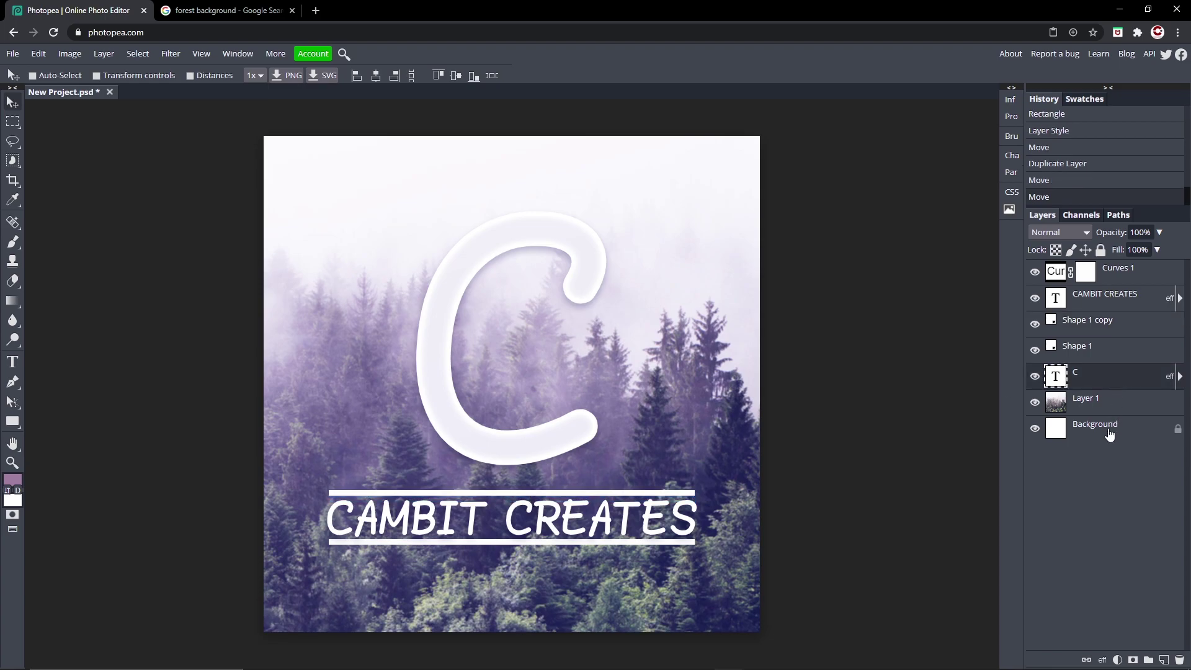
{"action": "left_click", "coordinate": [1105, 430]}
{"action": "left_click_drag", "start_coordinate": [454, 545], "coordinate": [470, 549]}
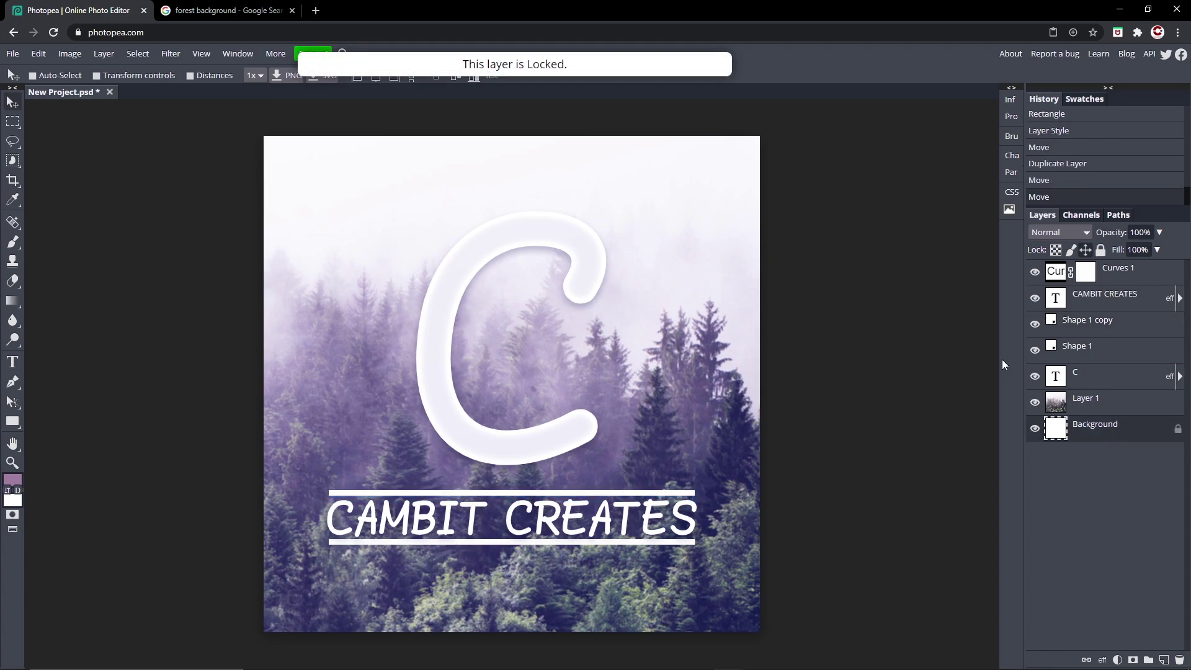
Nudge the top bar (Shape 1 copy) up and the bottom bar (Shape 1) down
{"action": "left_click", "coordinate": [1097, 324]}
{"action": "left_click_drag", "start_coordinate": [503, 501], "coordinate": [502, 498]}
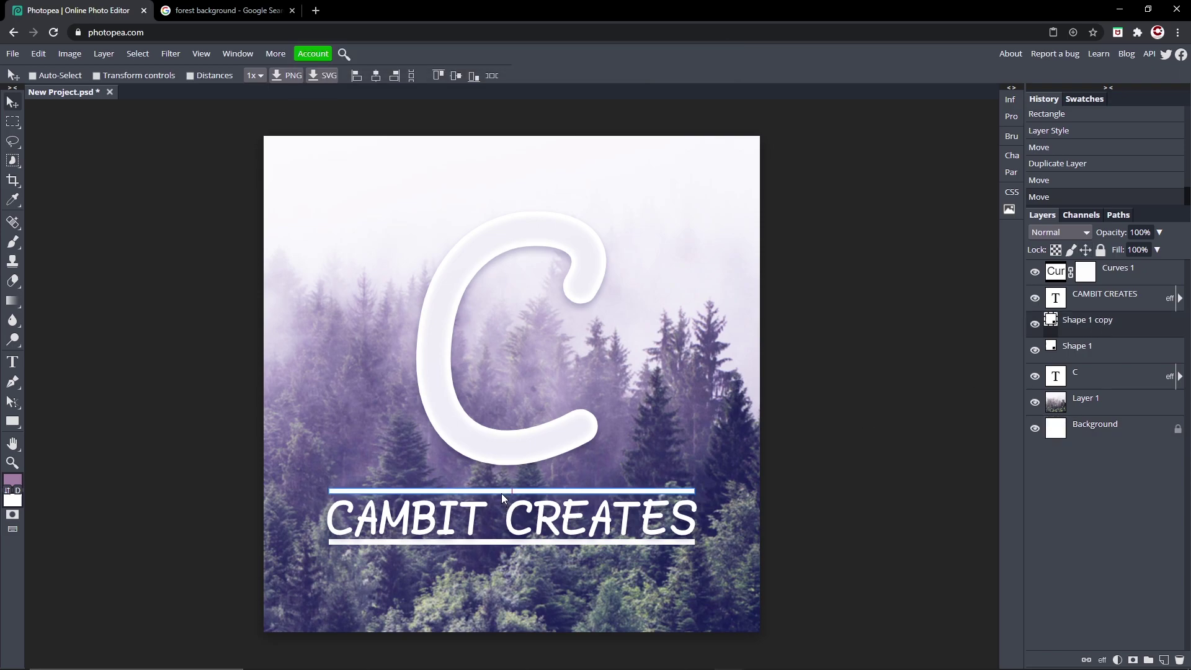
{"action": "left_click", "coordinate": [1097, 350]}
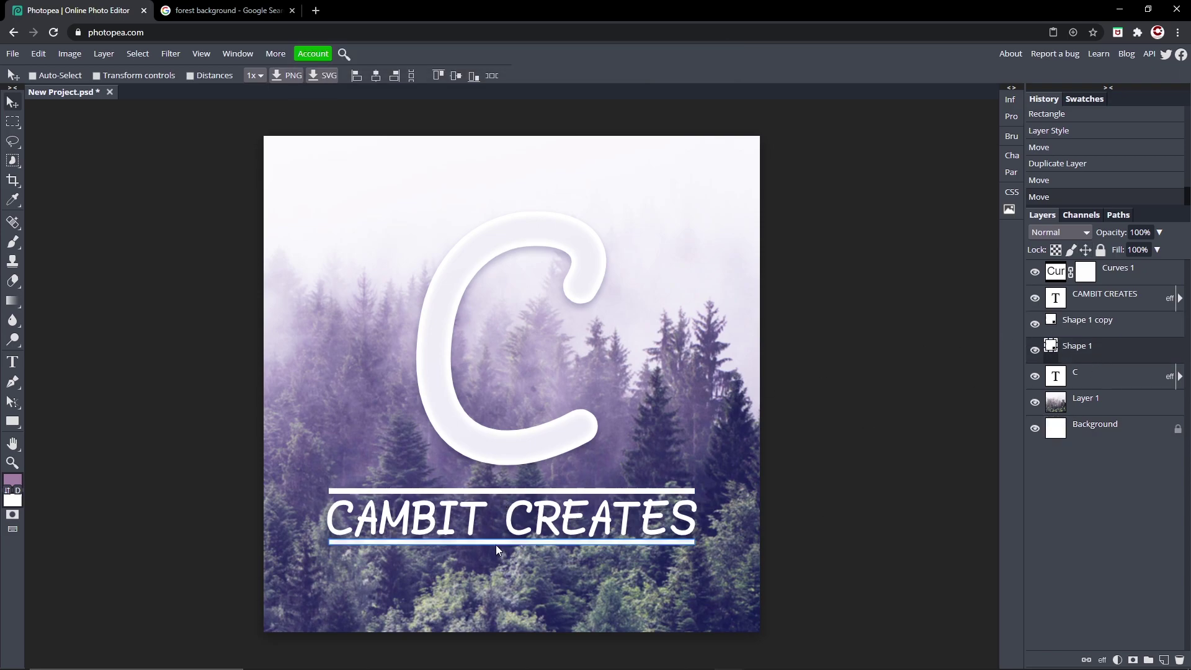
{"action": "left_click_drag", "start_coordinate": [496, 544], "coordinate": [496, 546]}
{"action": "left_click", "coordinate": [1101, 428]}
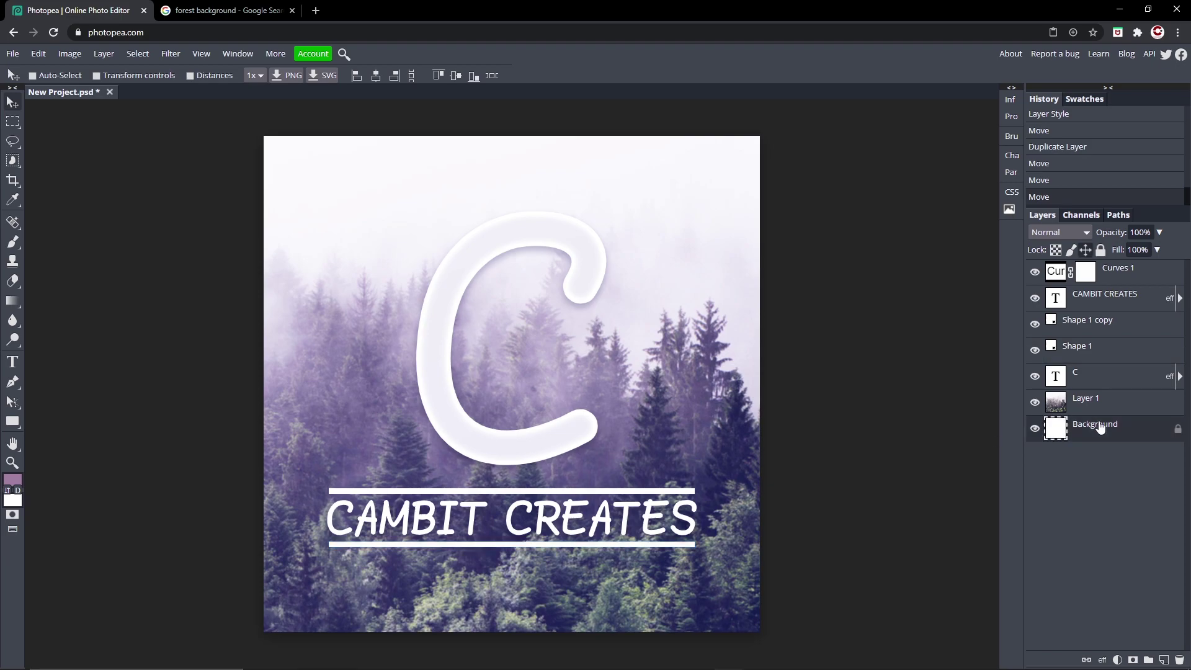
{"action": "left_click", "coordinate": [1096, 380]}
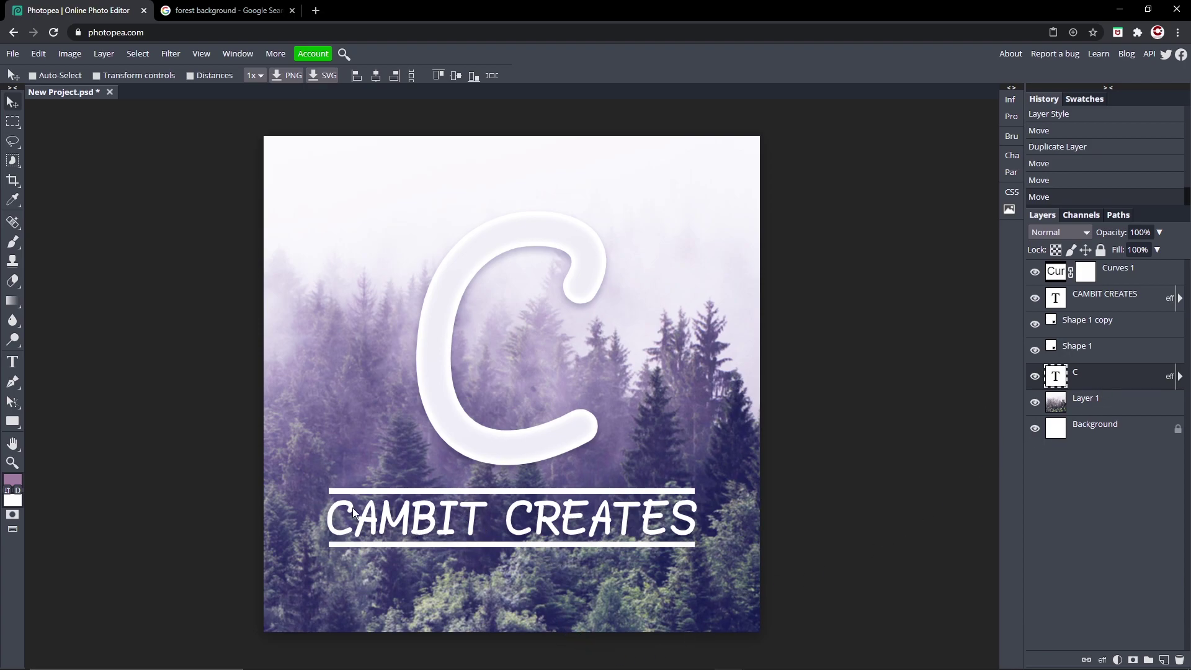
Change the CAMBIT CREATES text font to the bolder Bebas
{"action": "left_click", "coordinate": [12, 362]}
{"action": "left_click", "coordinate": [1110, 305]}
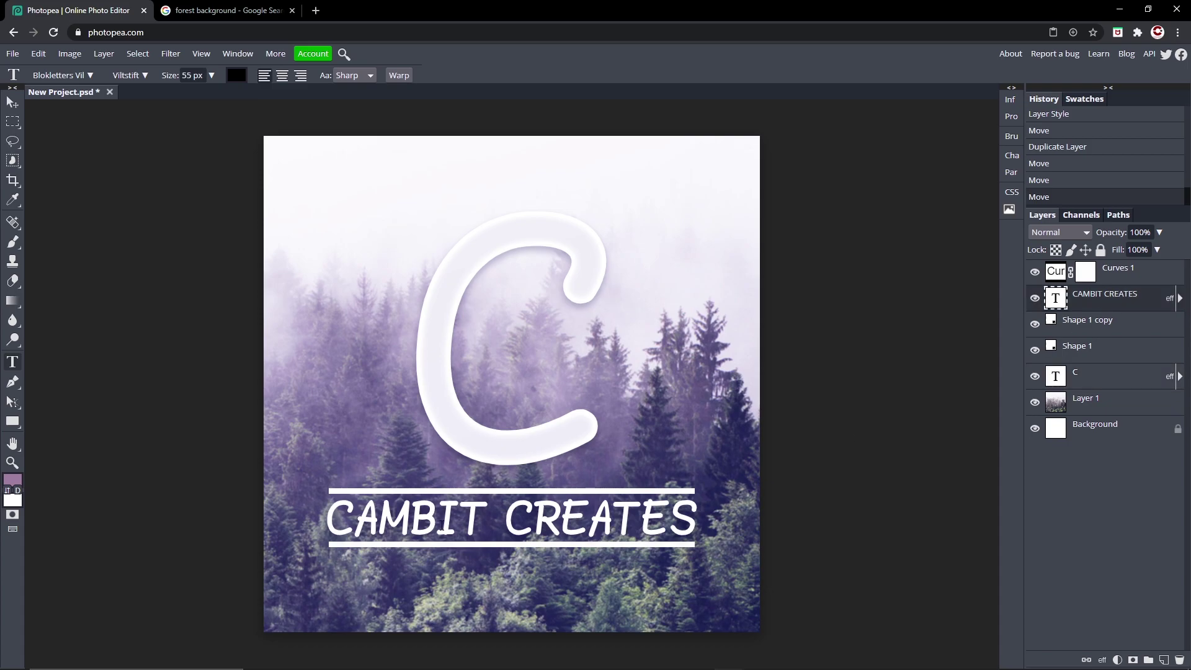
{"action": "double_click", "coordinate": [442, 526]}
{"action": "key", "text": "ctrl+a"}
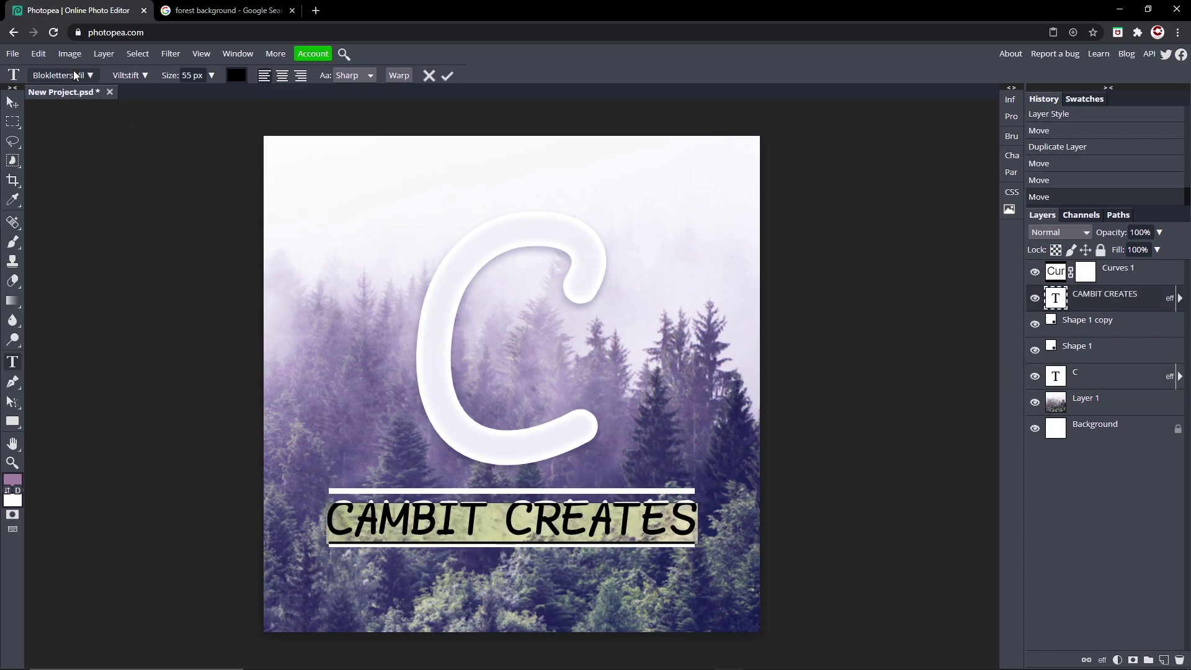
{"action": "left_click", "coordinate": [73, 75]}
{"action": "type", "text": "beb"}
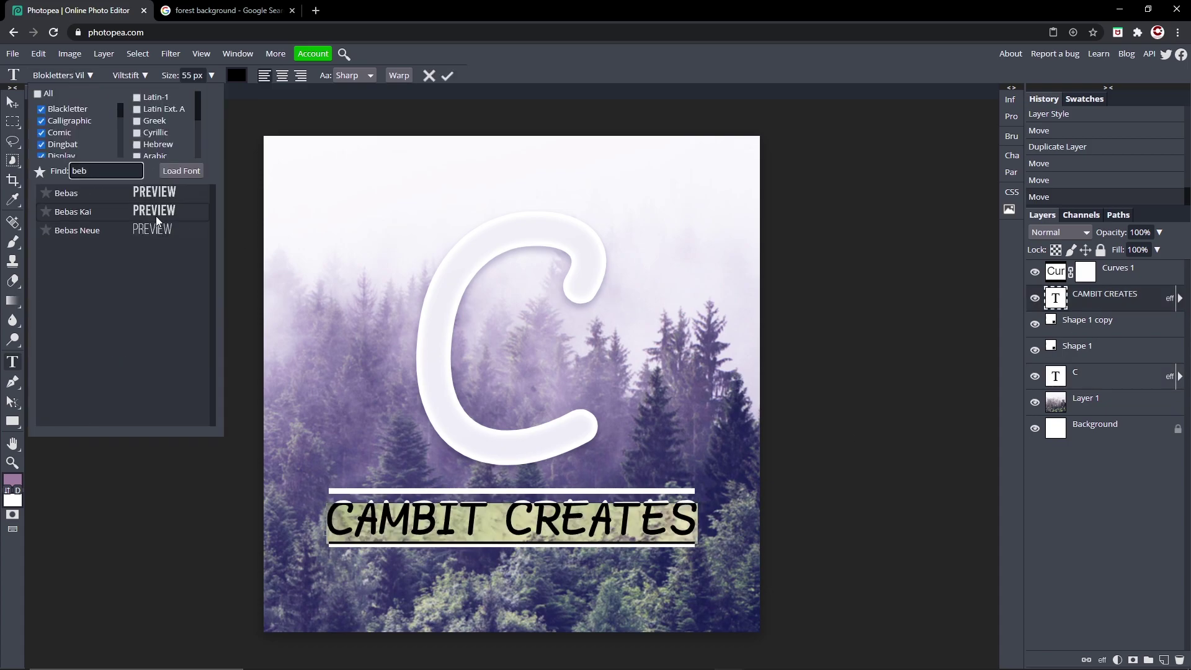
{"action": "left_click", "coordinate": [146, 229]}
{"action": "left_click", "coordinate": [62, 75]}
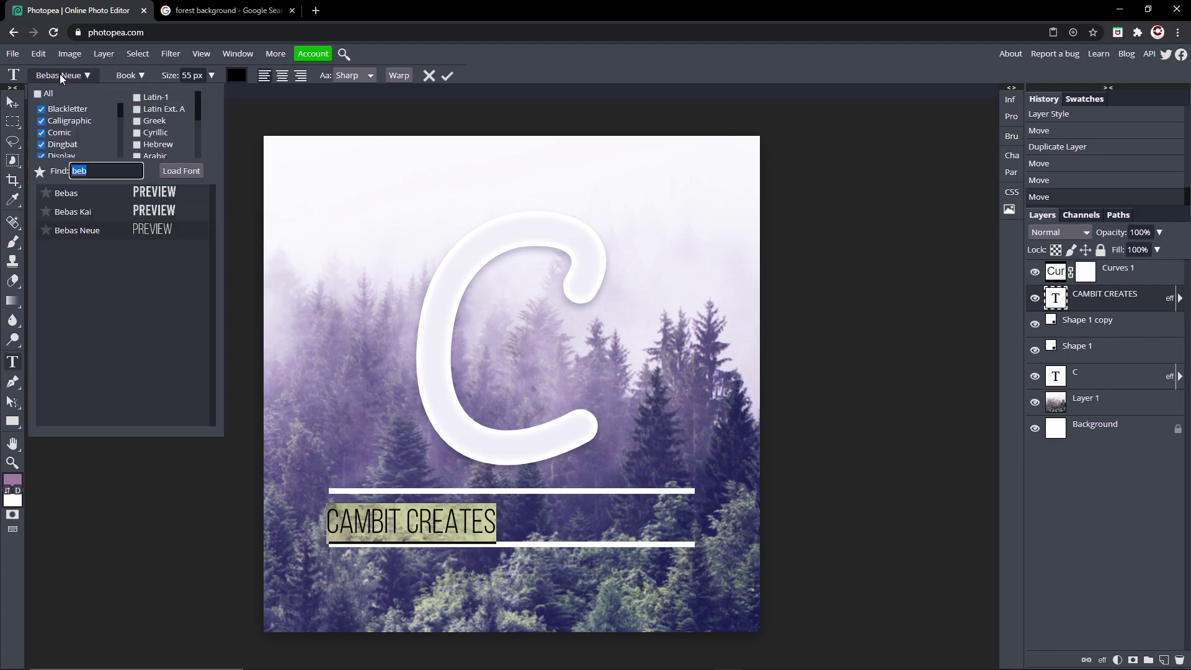
{"action": "left_click", "coordinate": [131, 194]}
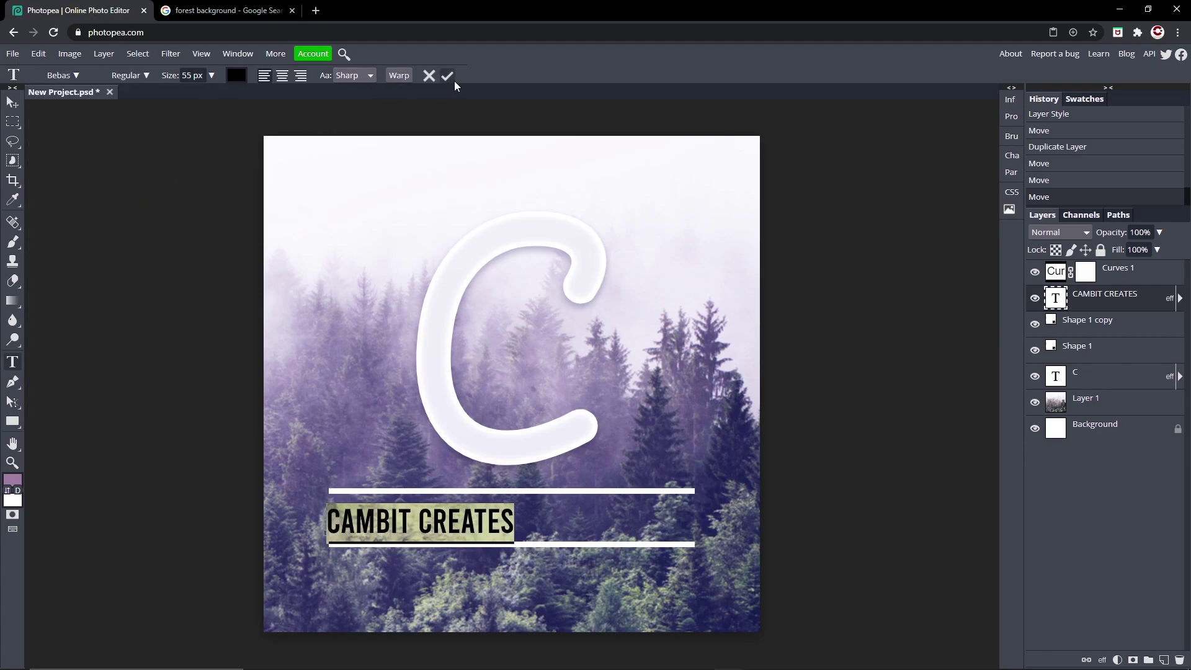
{"action": "left_click", "coordinate": [447, 75]}
Enlarge CAMBIT CREATES from 55 px to 71 px and centre it between the lines
{"action": "left_click", "coordinate": [12, 99]}
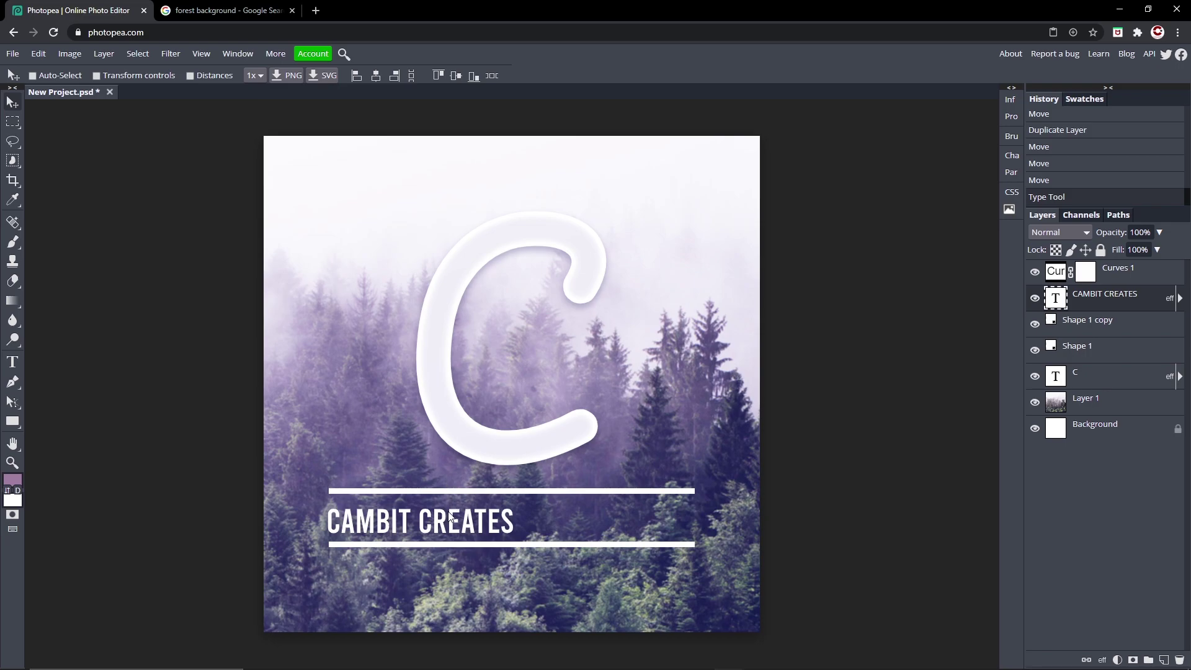
{"action": "left_click_drag", "start_coordinate": [451, 516], "coordinate": [546, 515]}
{"action": "double_click", "coordinate": [546, 515]}
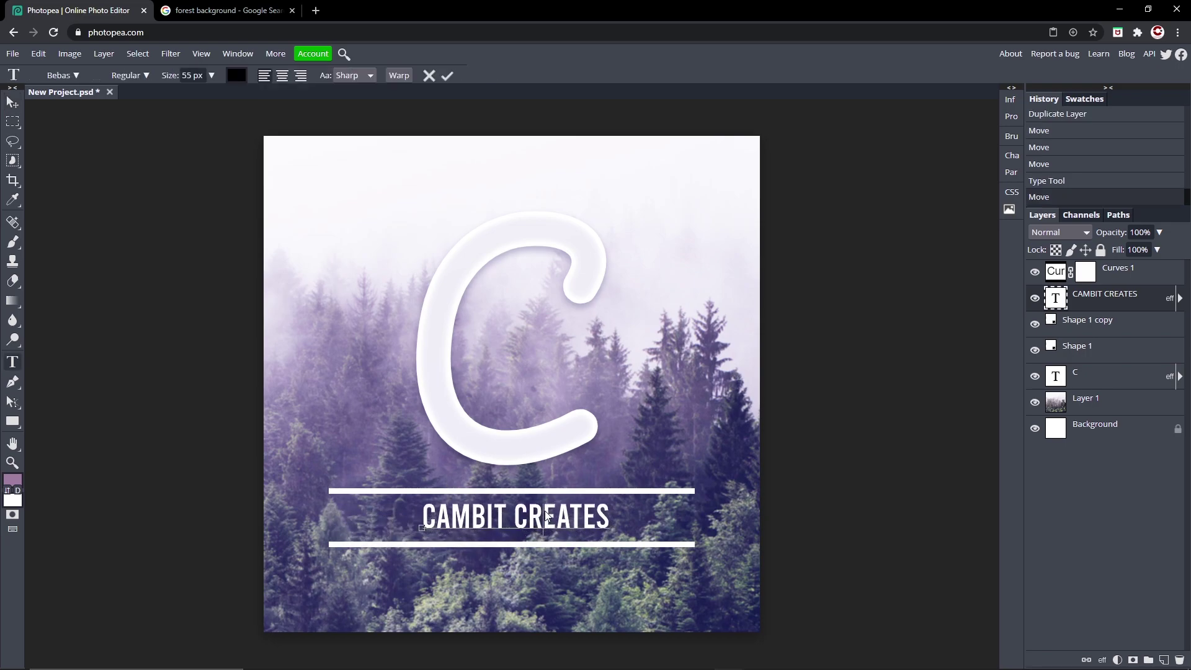
{"action": "key", "text": "ctrl+a"}
{"action": "left_click", "coordinate": [212, 76]}
{"action": "left_click_drag", "start_coordinate": [194, 95], "coordinate": [202, 96]}
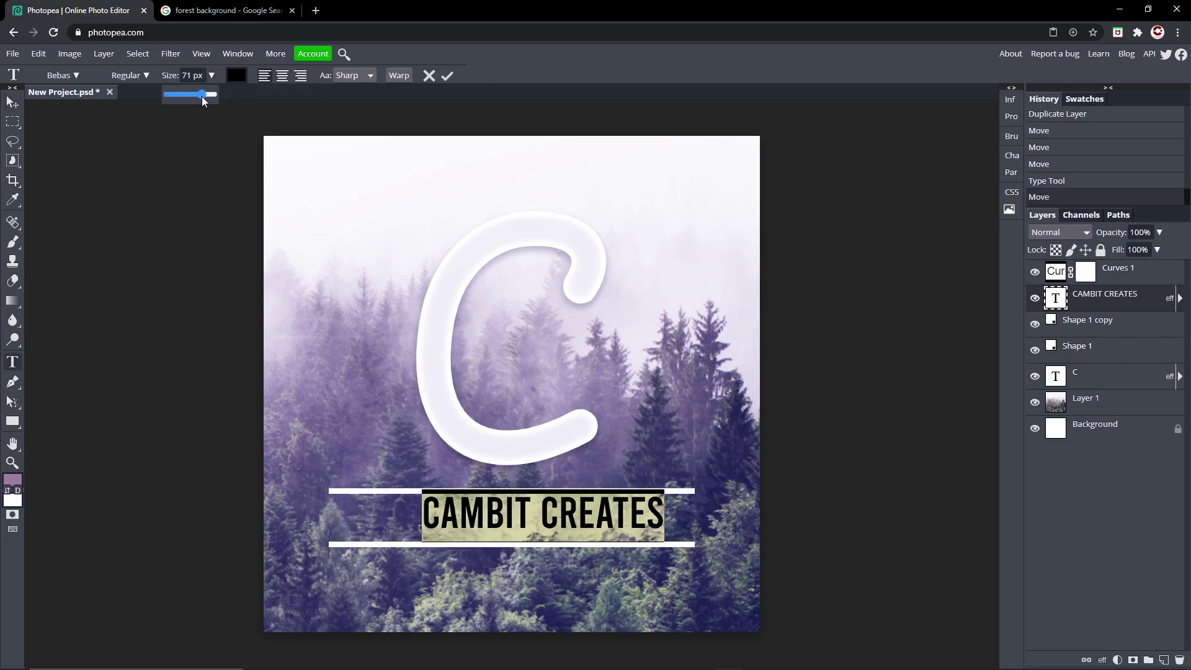
{"action": "left_click", "coordinate": [443, 75]}
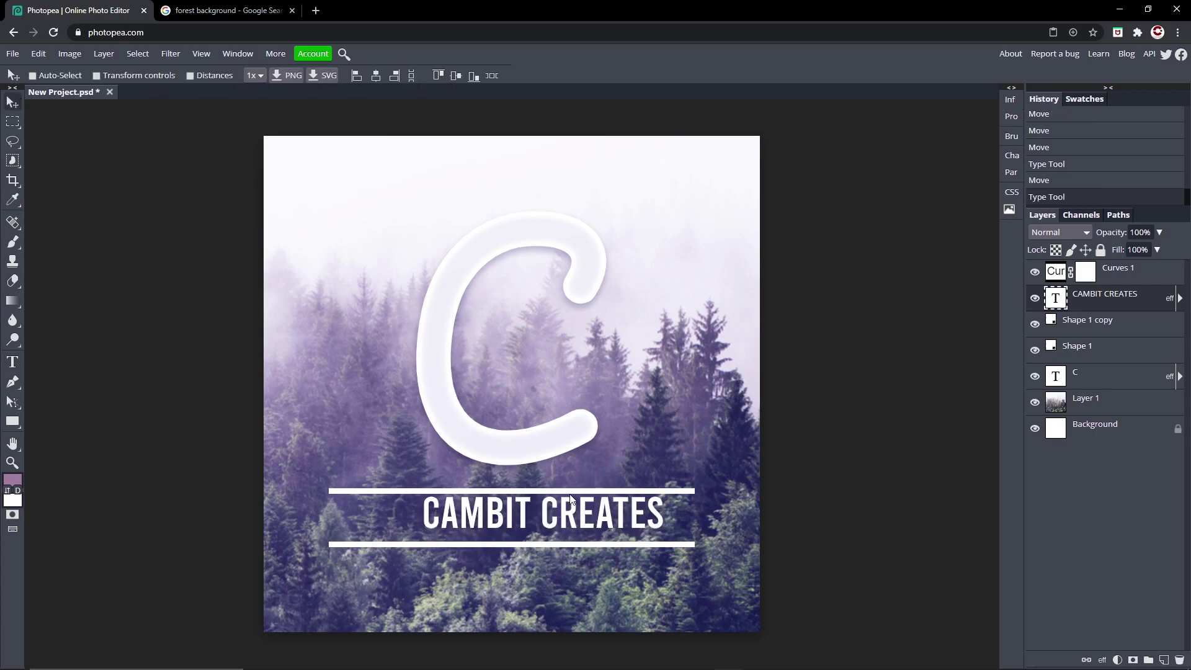
{"action": "left_click_drag", "start_coordinate": [574, 521], "coordinate": [541, 527]}
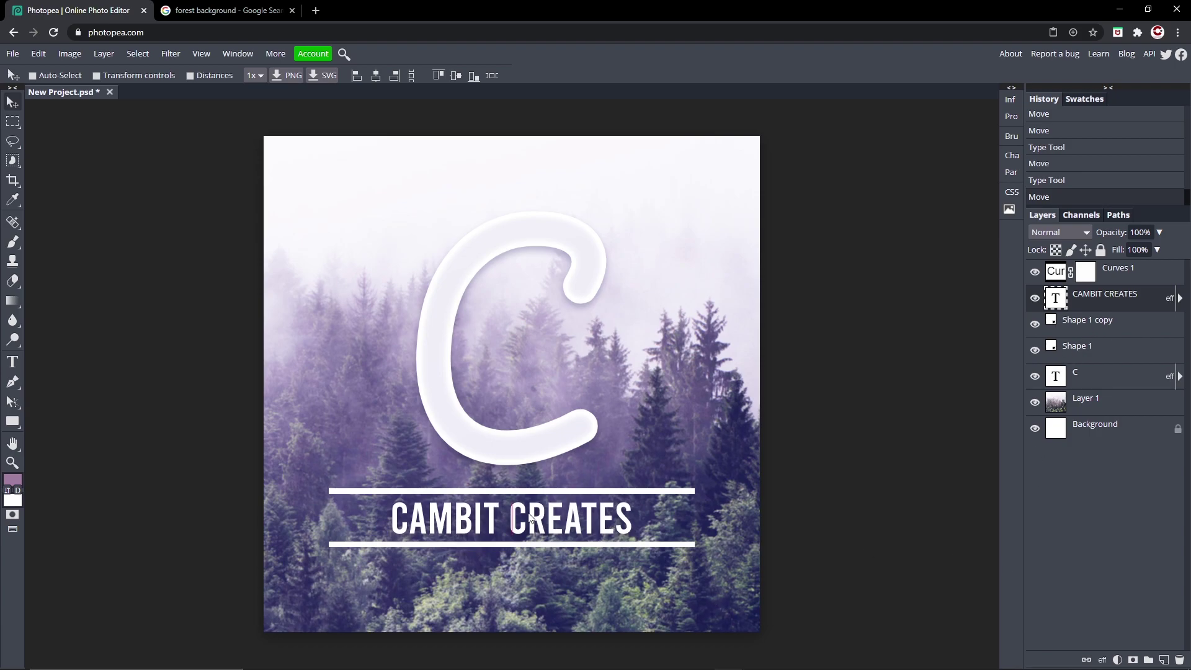
Toggle the white bars' visibility, leaving both Shape 1 and Shape 1 copy hidden
{"action": "double_click", "coordinate": [1117, 381]}
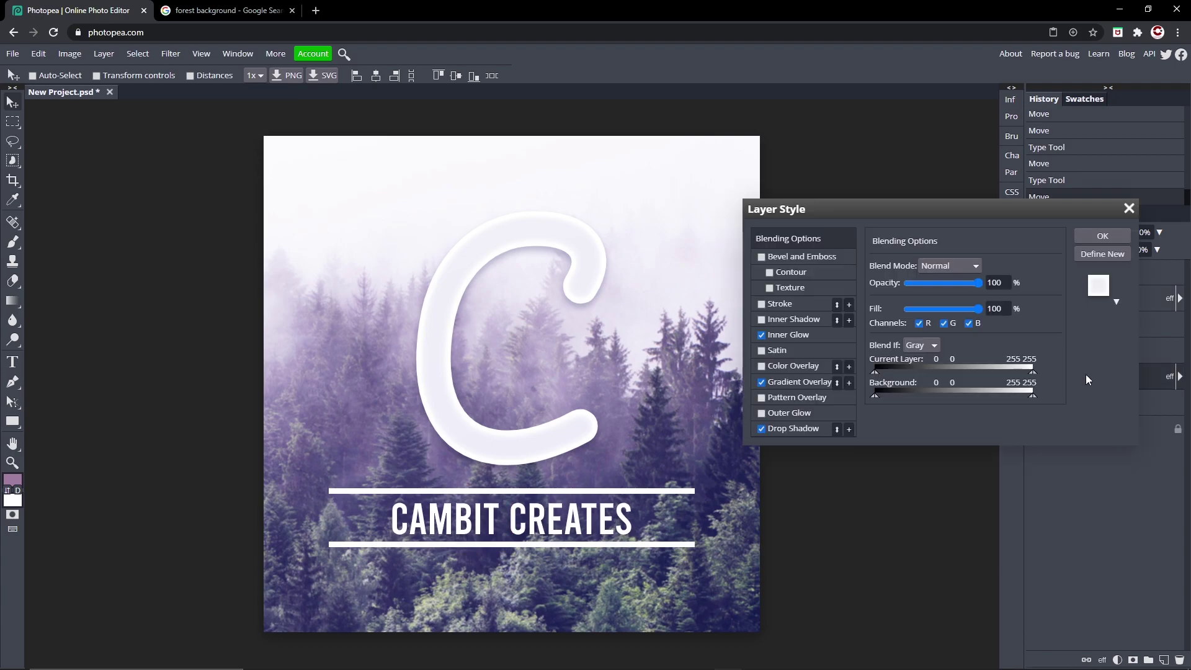
{"action": "key", "text": "Return"}
{"action": "left_click", "coordinate": [1035, 323]}
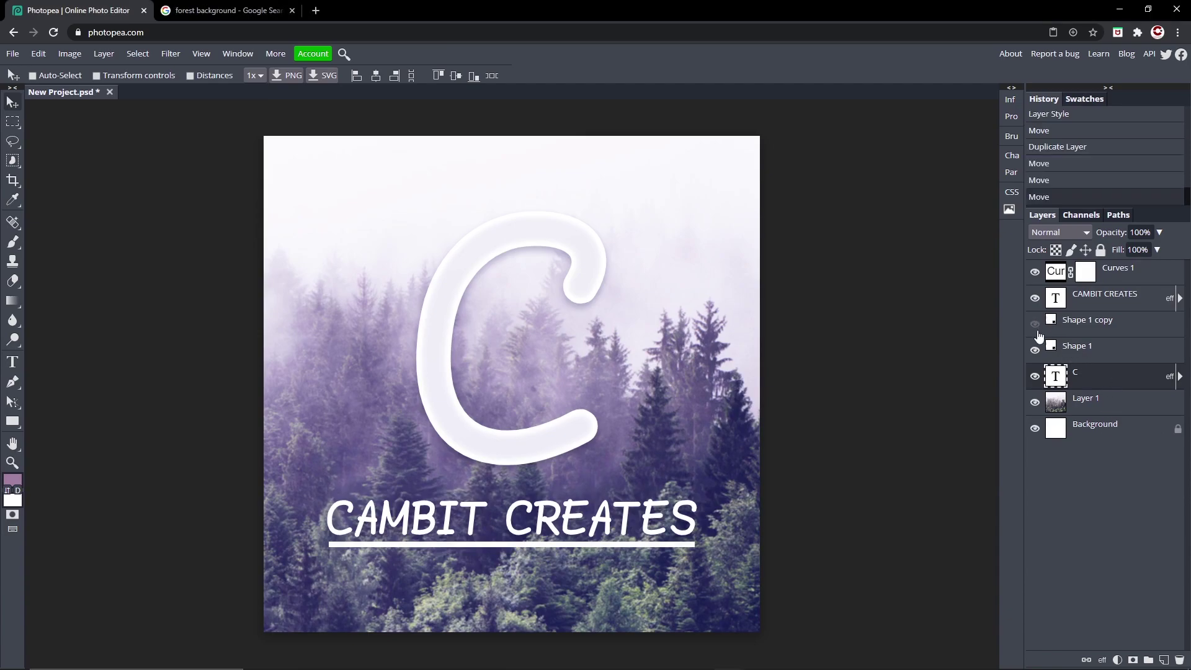
{"action": "left_click", "coordinate": [1035, 348]}
{"action": "left_click", "coordinate": [1036, 349]}
{"action": "left_click", "coordinate": [1035, 349]}
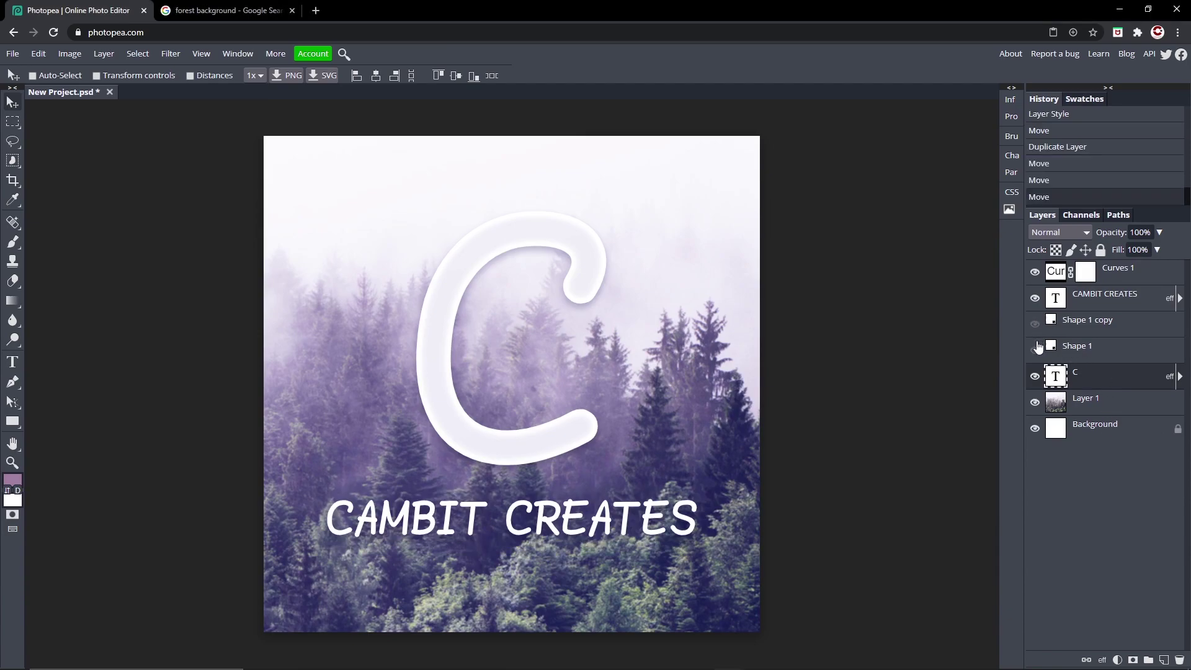
{"action": "left_click", "coordinate": [1036, 348]}
{"action": "left_click", "coordinate": [1034, 323]}
{"action": "left_click", "coordinate": [1034, 323]}
{"action": "left_click", "coordinate": [1035, 349]}
{"action": "left_click", "coordinate": [1132, 406]}
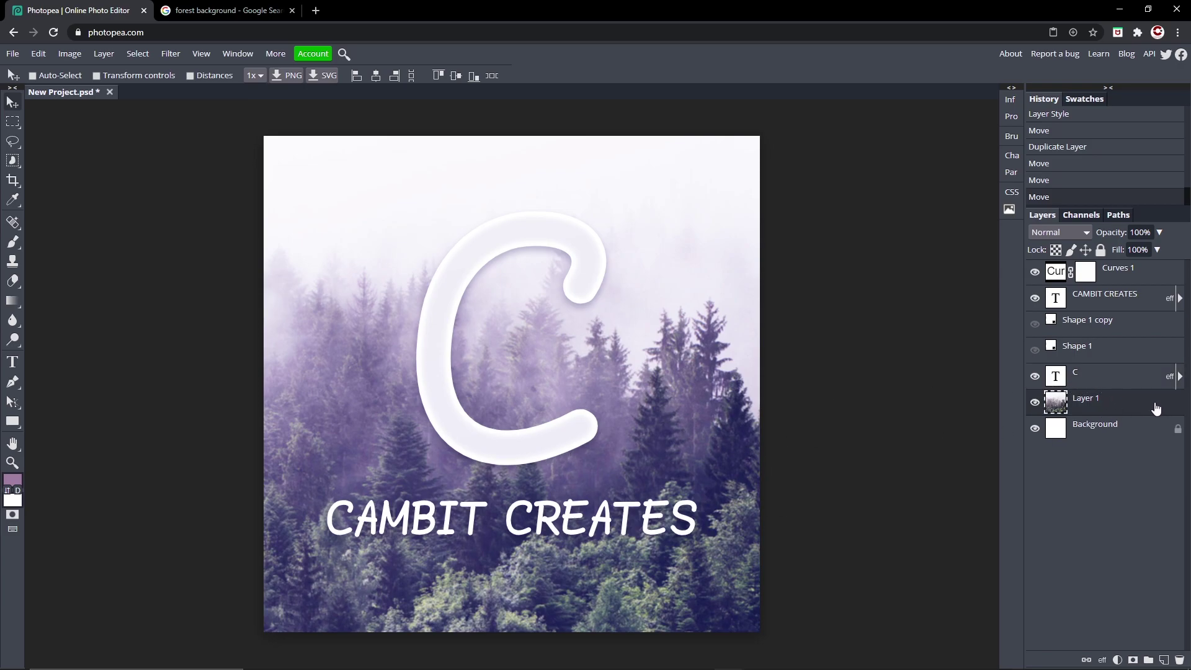
Add a radial Gradient Overlay to the forest photo layer at 500 scale
{"action": "double_click", "coordinate": [1156, 407]}
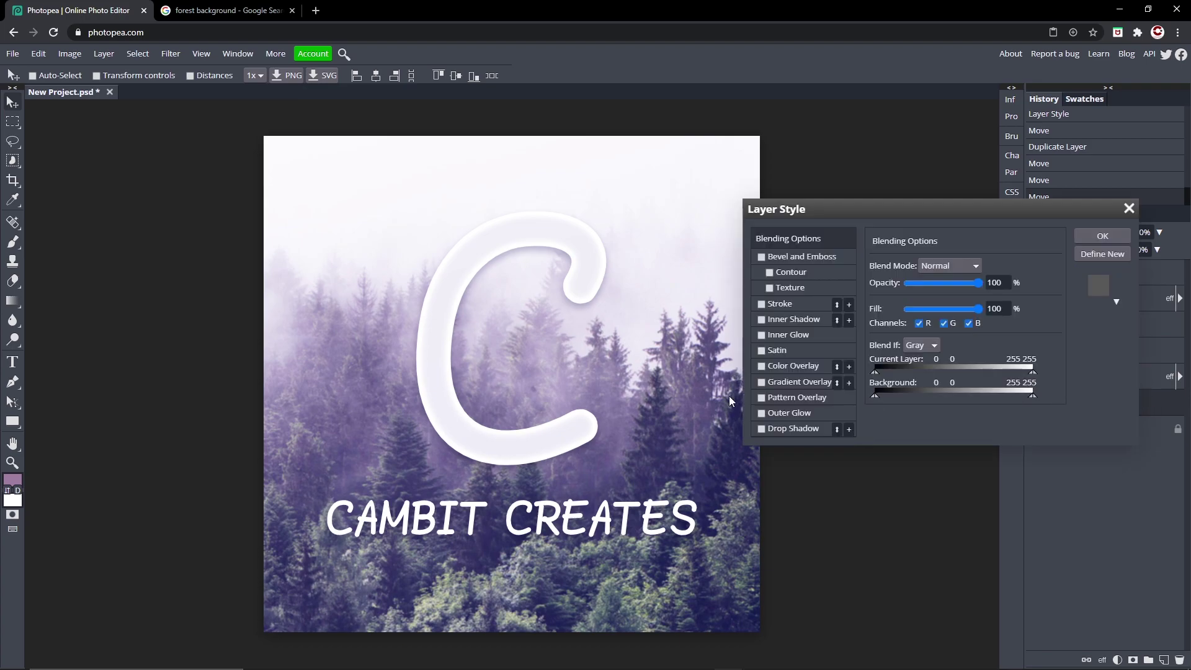
{"action": "left_click", "coordinate": [762, 382]}
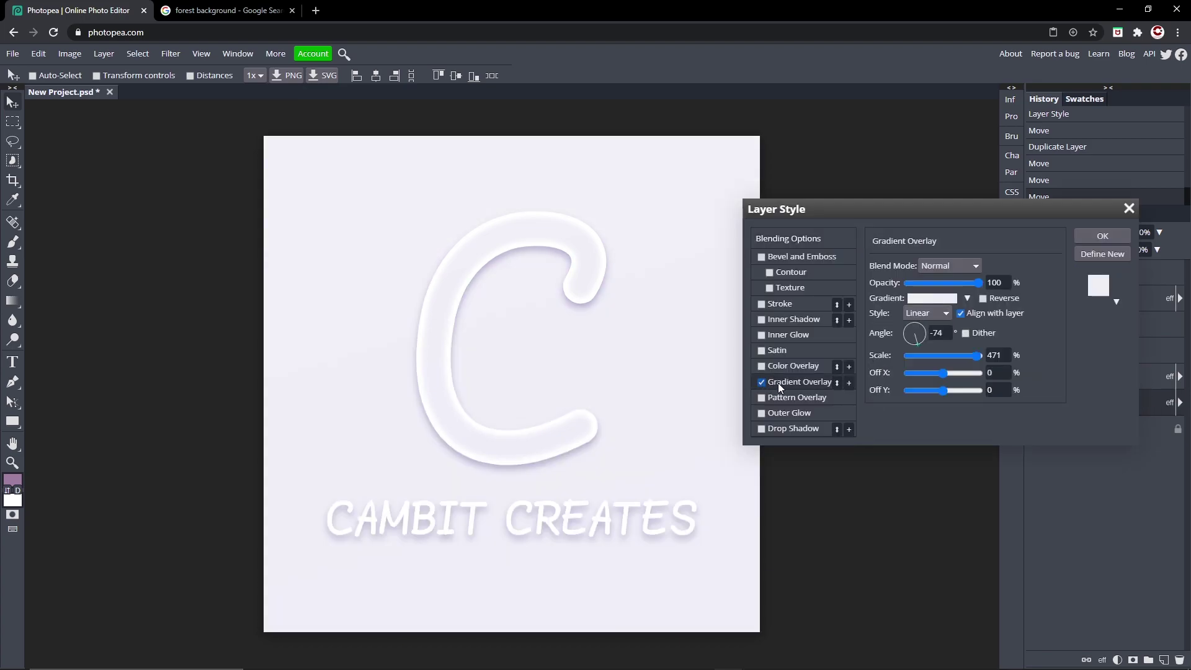
{"action": "left_click", "coordinate": [928, 315]}
{"action": "left_click", "coordinate": [932, 341]}
{"action": "left_click", "coordinate": [939, 357]}
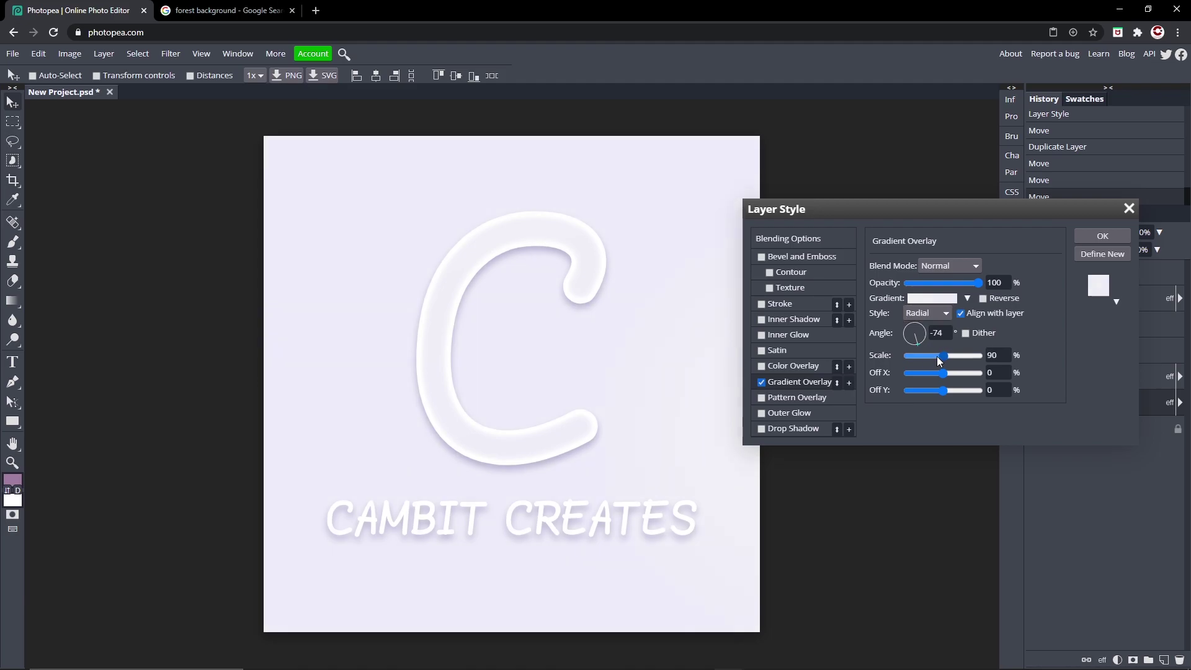
{"action": "left_click_drag", "start_coordinate": [957, 357], "coordinate": [982, 355]}
Make the gradient black-to-white, reversed, with scale reduced to about 152
{"action": "left_click", "coordinate": [924, 299]}
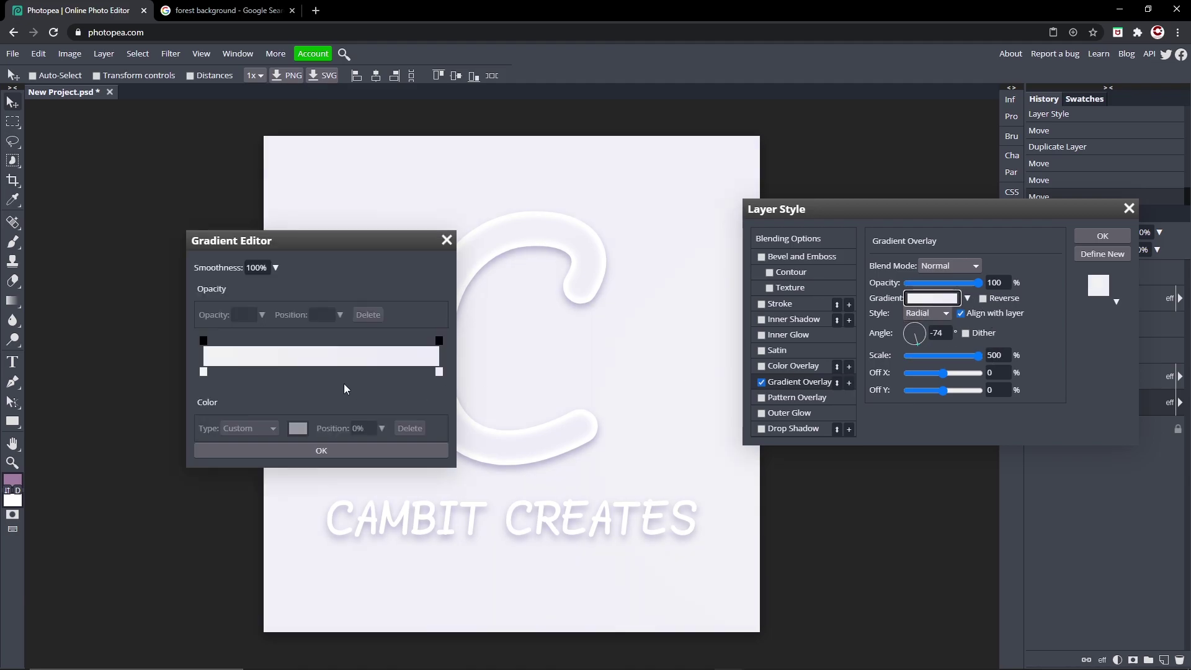
{"action": "double_click", "coordinate": [203, 372]}
{"action": "left_click", "coordinate": [814, 526]}
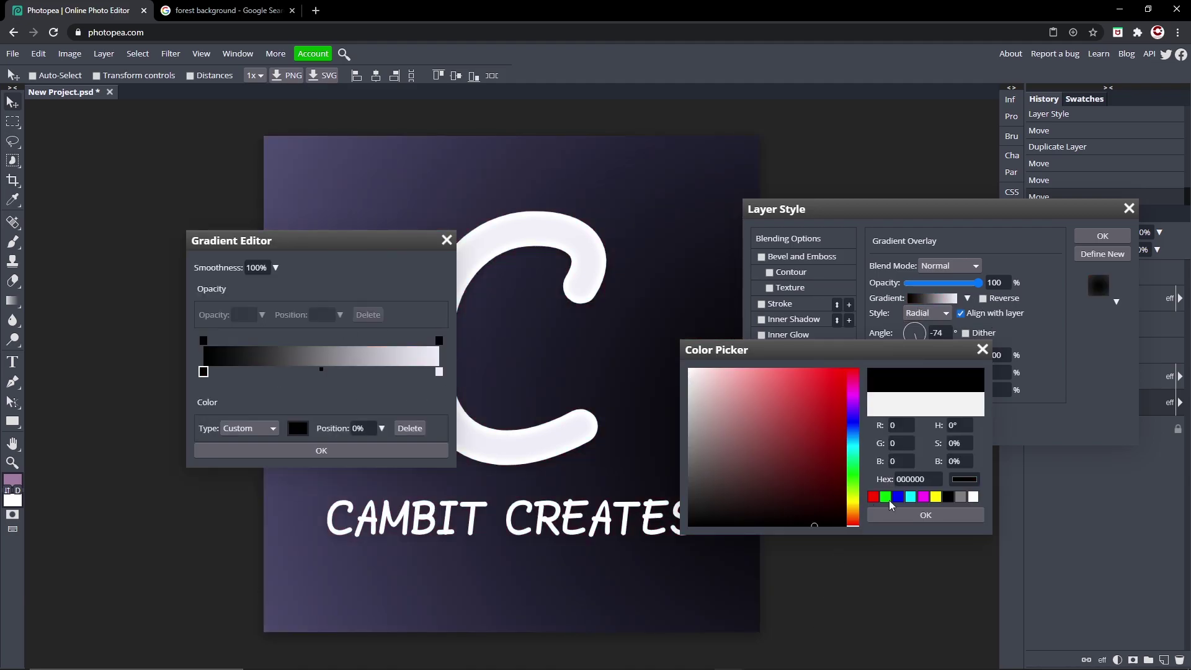
{"action": "left_click", "coordinate": [925, 515]}
{"action": "left_click", "coordinate": [321, 450]}
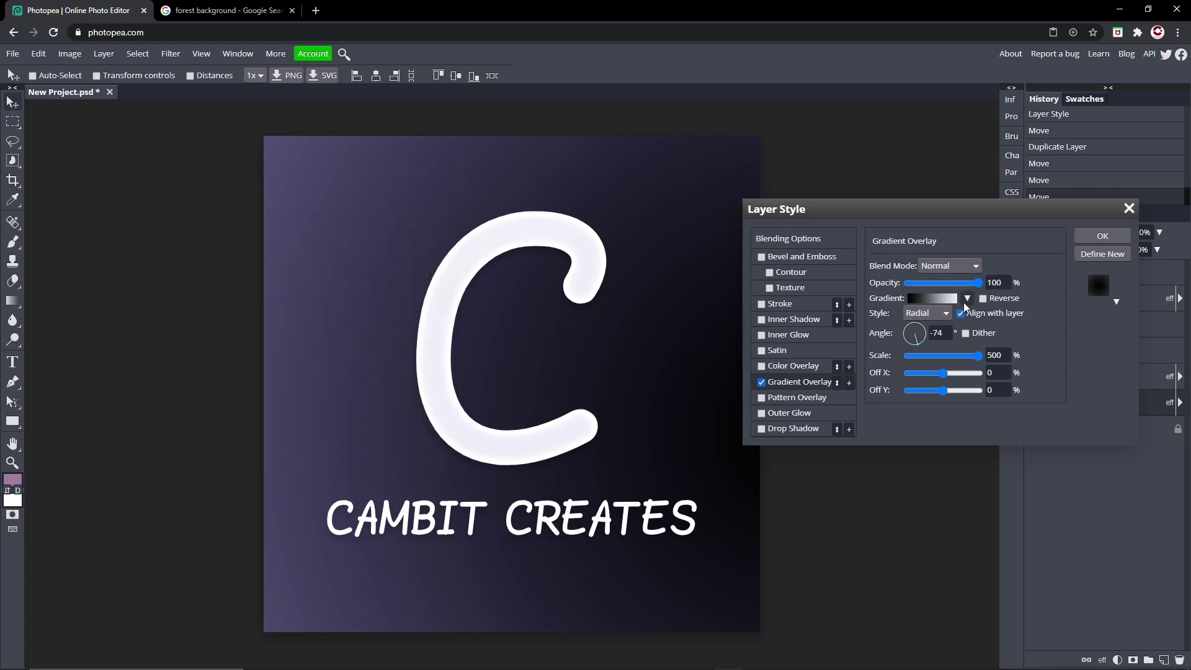
{"action": "left_click", "coordinate": [982, 298]}
{"action": "left_click_drag", "start_coordinate": [978, 356], "coordinate": [937, 380]}
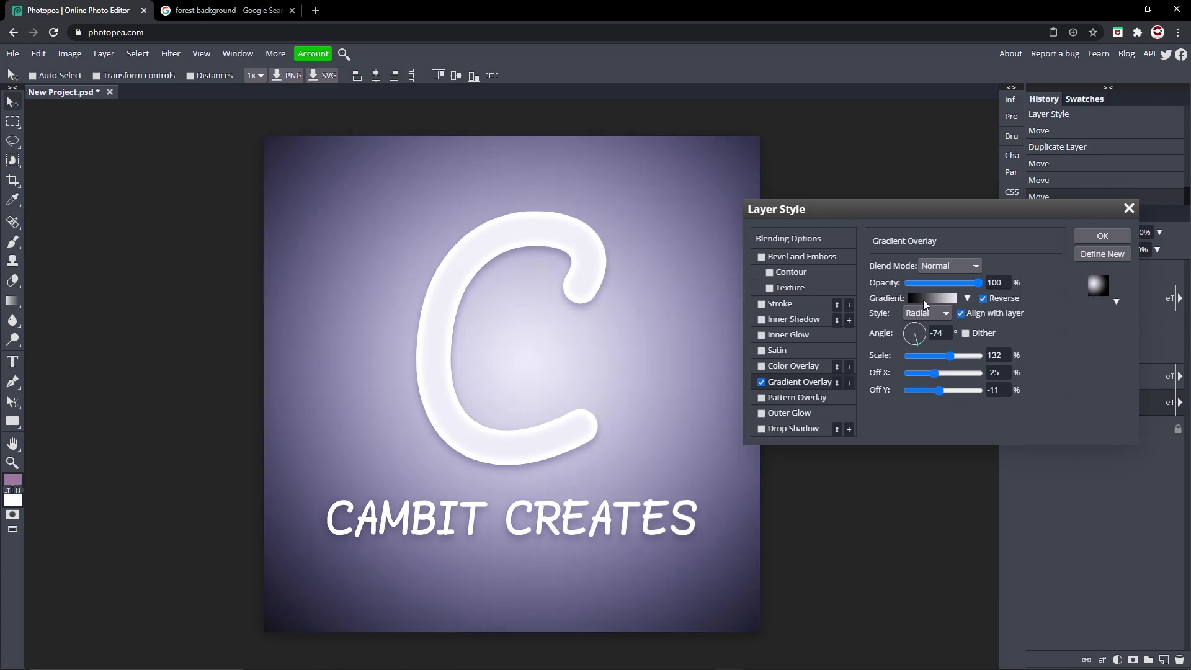
Set the gradient blend mode to Multiply, widen the scale to 227%, and apply
{"action": "left_click", "coordinate": [934, 266]}
{"action": "left_click", "coordinate": [937, 325]}
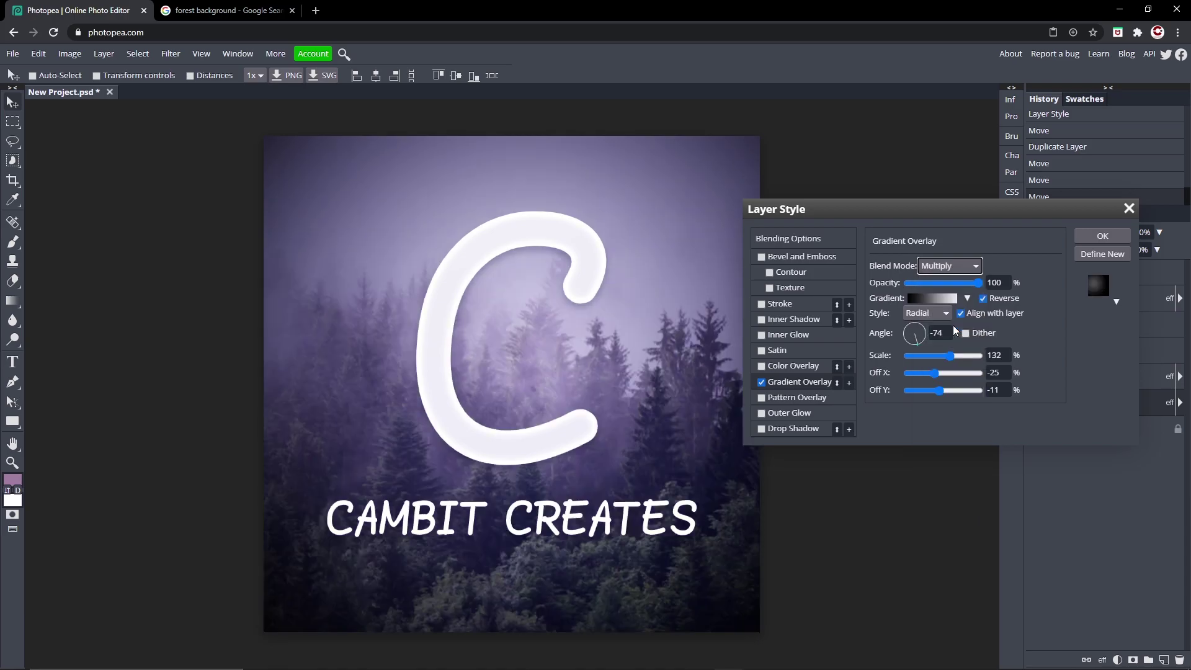
{"action": "mouse_move", "coordinate": [946, 355]}
{"action": "left_mouse_down"}
{"action": "mouse_move", "coordinate": [983, 349]}
{"action": "mouse_move", "coordinate": [913, 358]}
{"action": "mouse_move", "coordinate": [977, 347]}
{"action": "mouse_move", "coordinate": [962, 354]}
{"action": "left_mouse_up"}
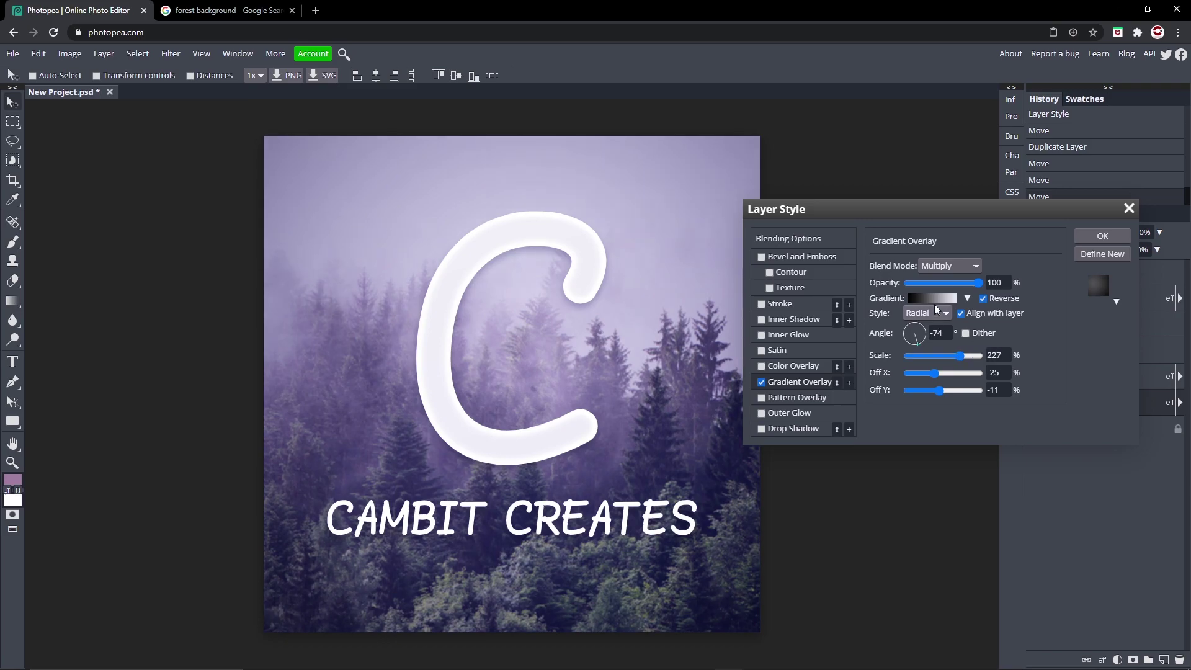
{"action": "left_click", "coordinate": [1094, 240]}
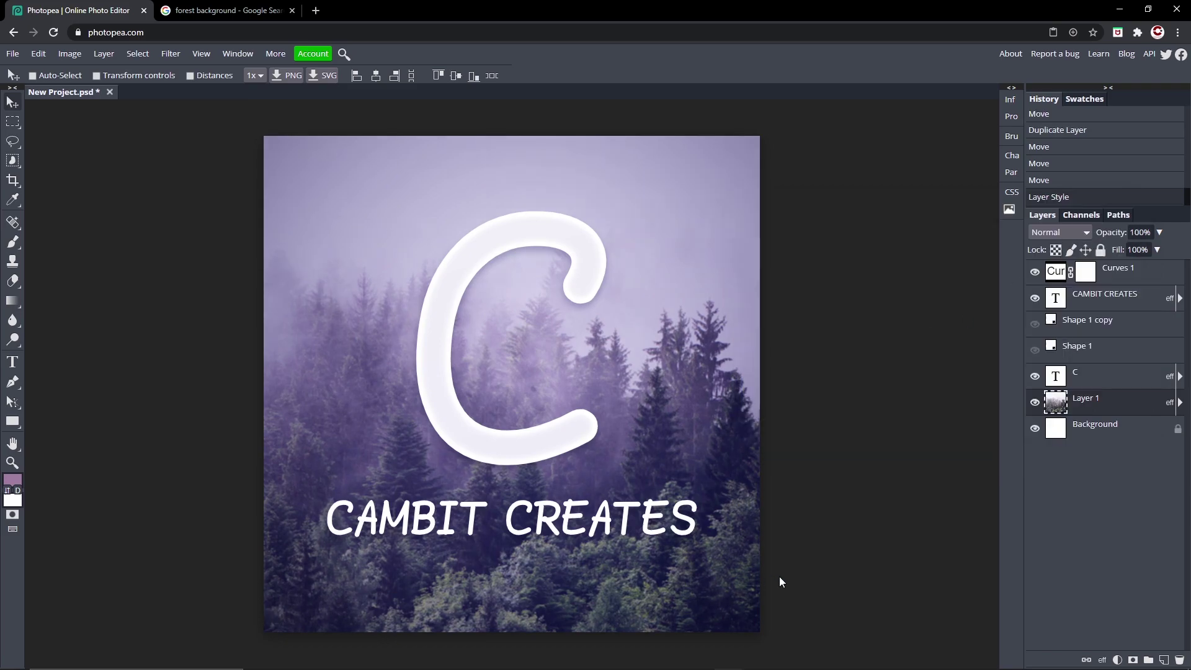
{"action": "left_click", "coordinate": [1035, 402]}
{"action": "left_click", "coordinate": [1035, 402]}
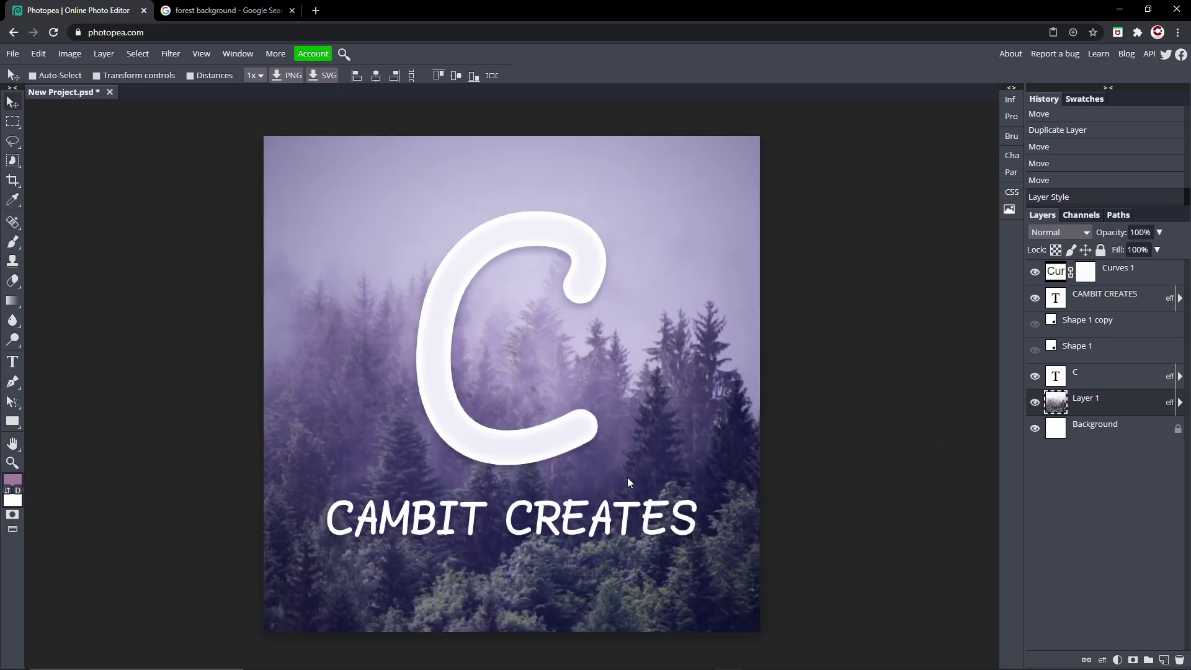